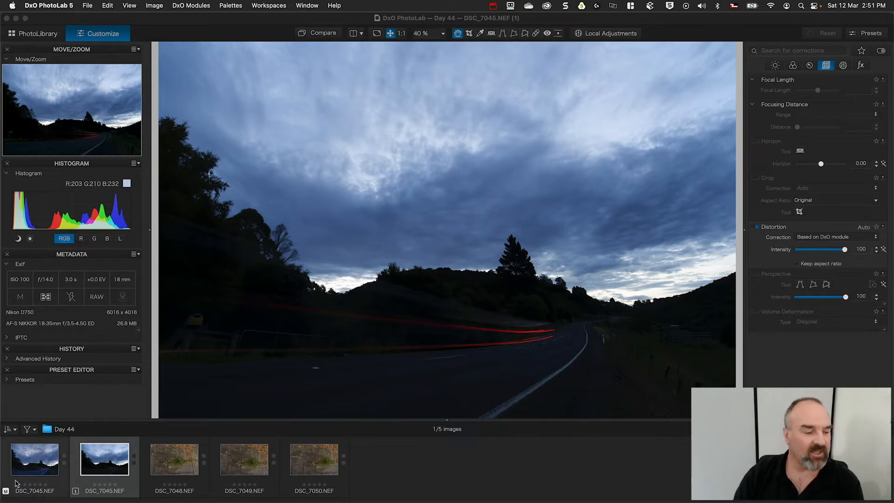
Compare the edited master of DSC_7045.NEF with its virtual copy and return to the copy
left_click(29, 465)
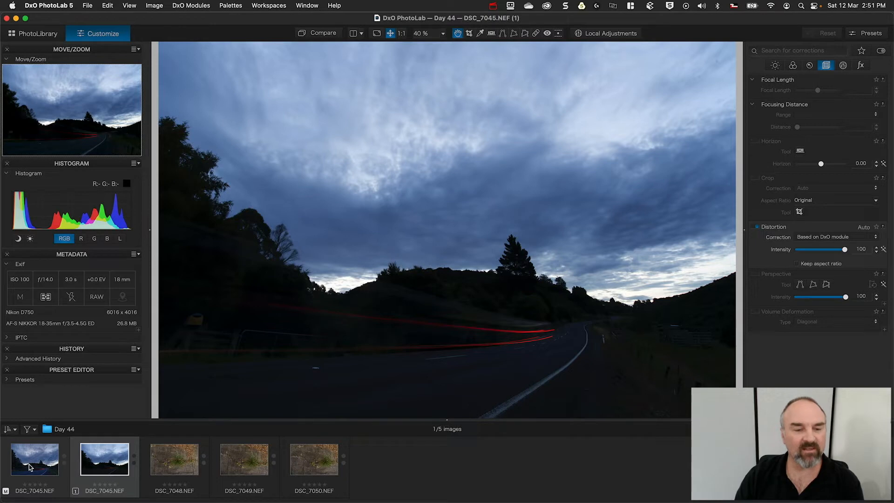
left_click(30, 466)
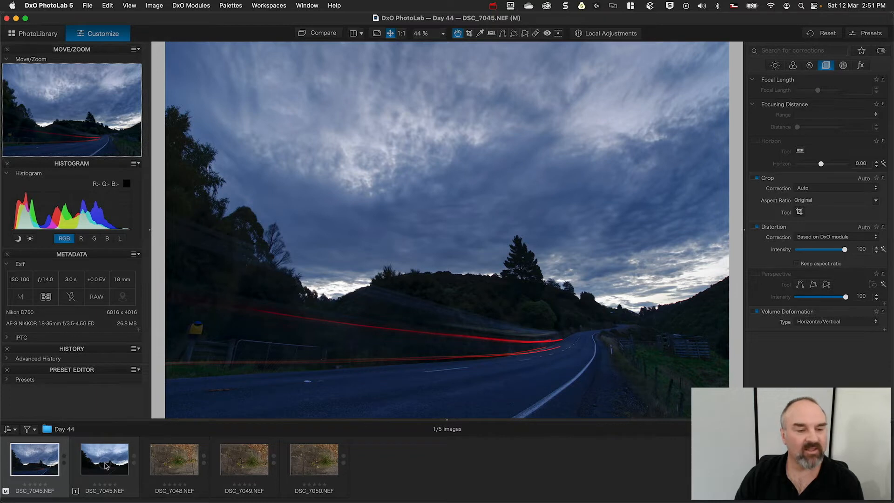
left_click(105, 465)
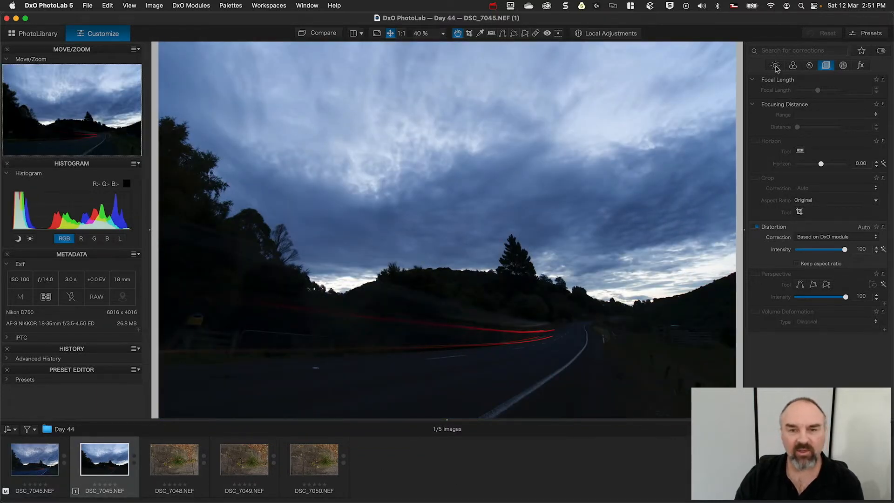
Bring up the light corrections and check the photo for clipped highlights with the highlight clipping overlay, leaving the overlay off
left_click(775, 66)
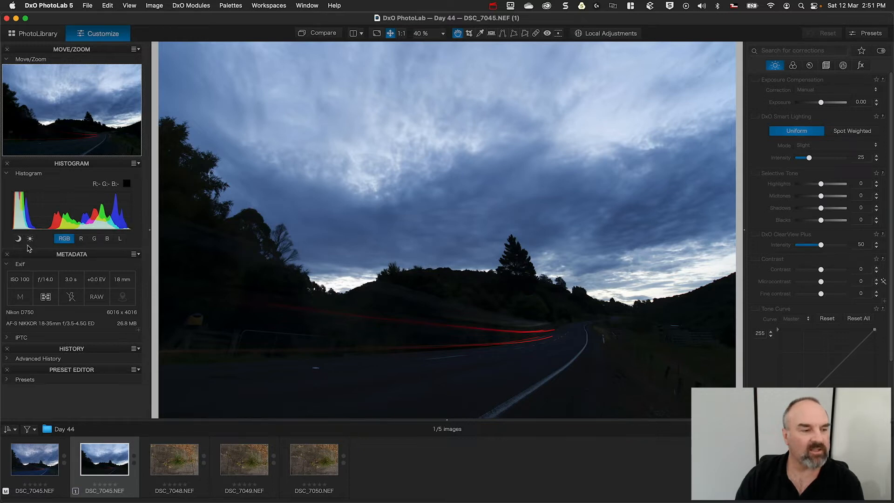
left_click(30, 239)
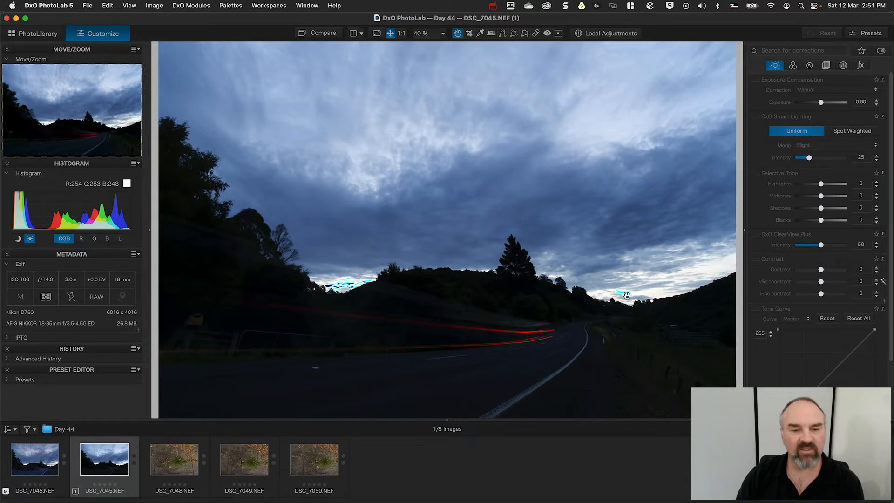
left_click(31, 239)
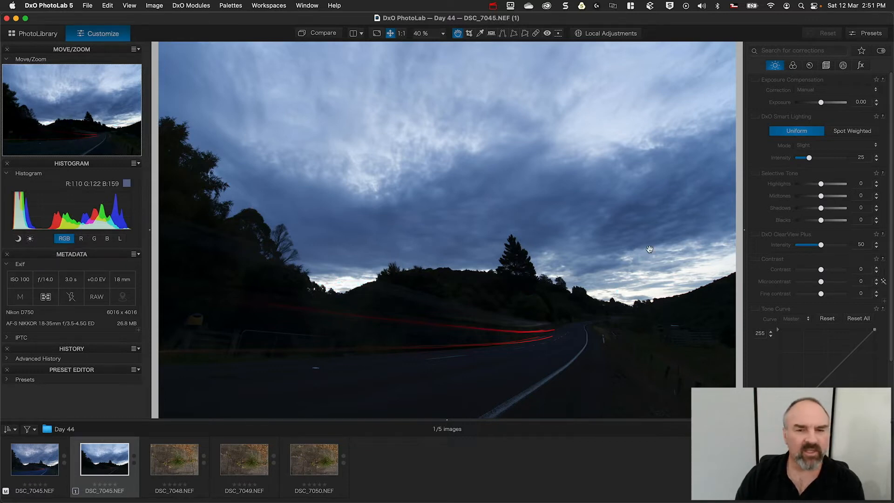
Enable DxO Smart Lighting as Uniform with the Slight mode and lower the Selective Tone highlights to -10
left_click(756, 117)
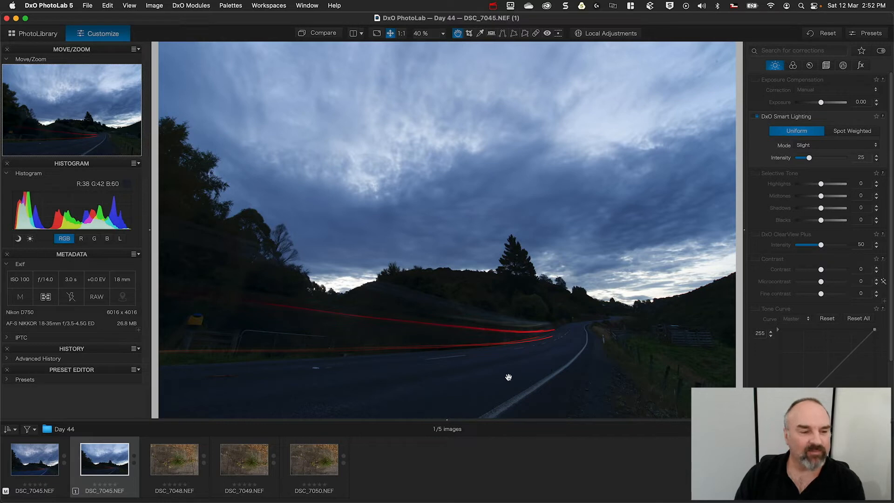
left_click(752, 116)
left_click(753, 116)
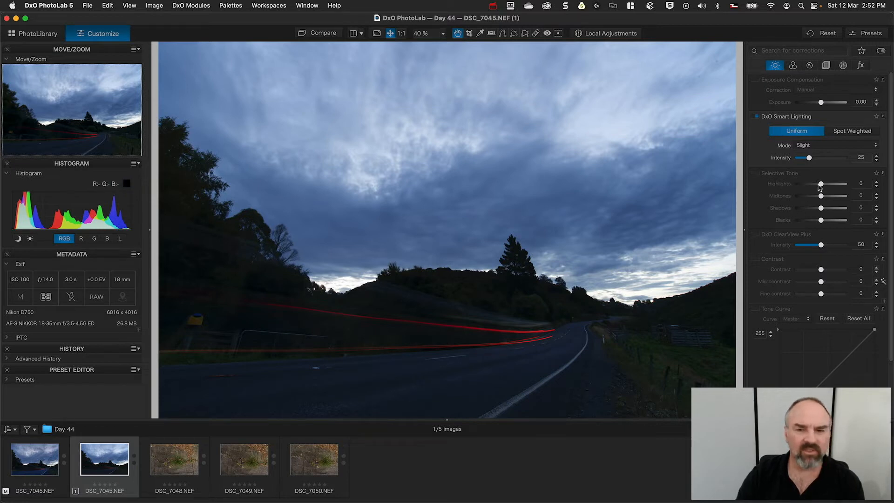
left_click_drag(821, 184, 819, 184)
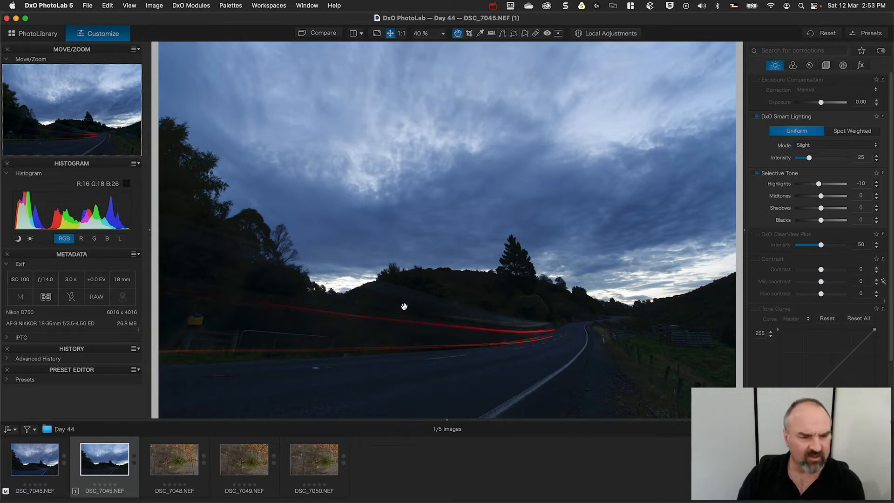
Enable DxO ClearView Plus, reduce its intensity to 19, and compare the photo with and without it, leaving it on
left_click(756, 235)
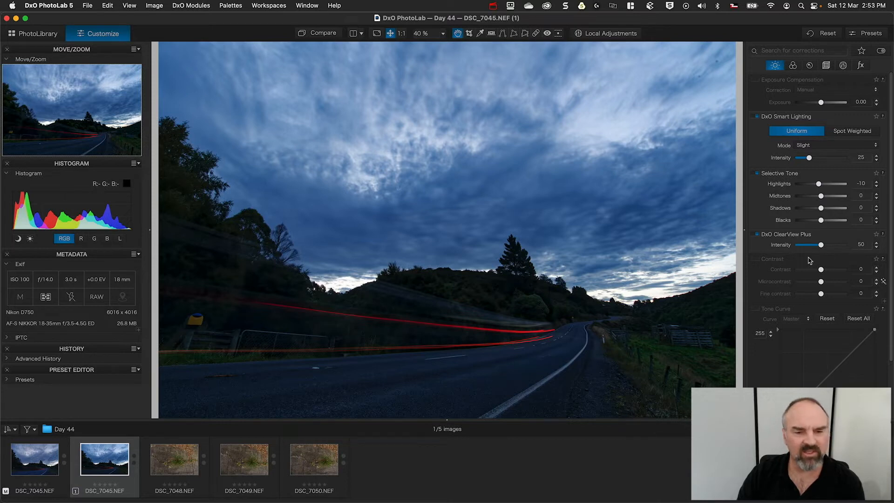
left_click_drag(823, 247, 807, 247)
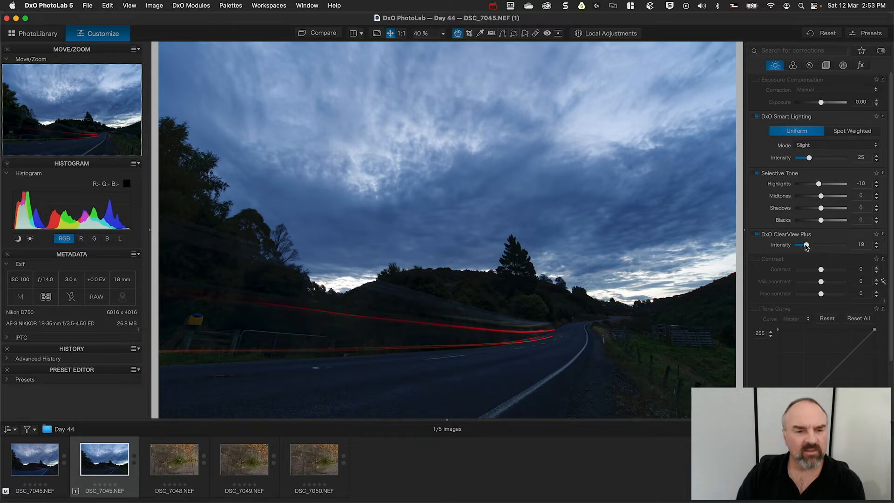
left_click(756, 235)
left_click(756, 235)
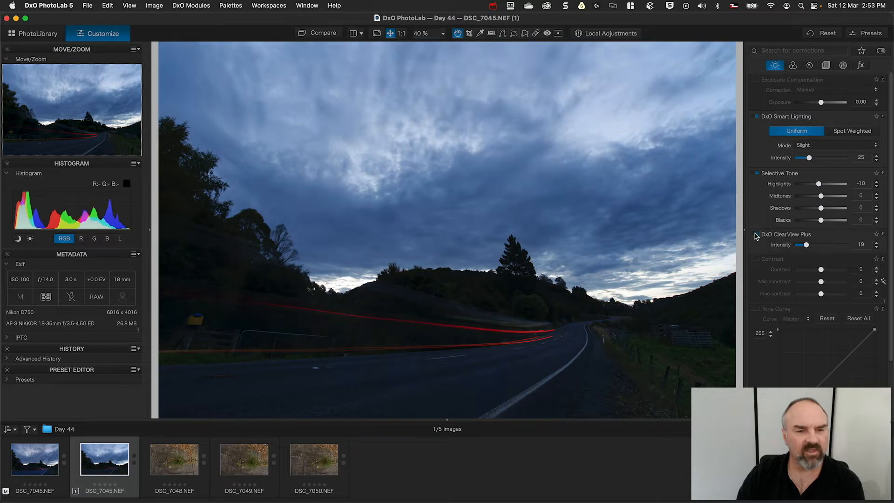
left_click(756, 235)
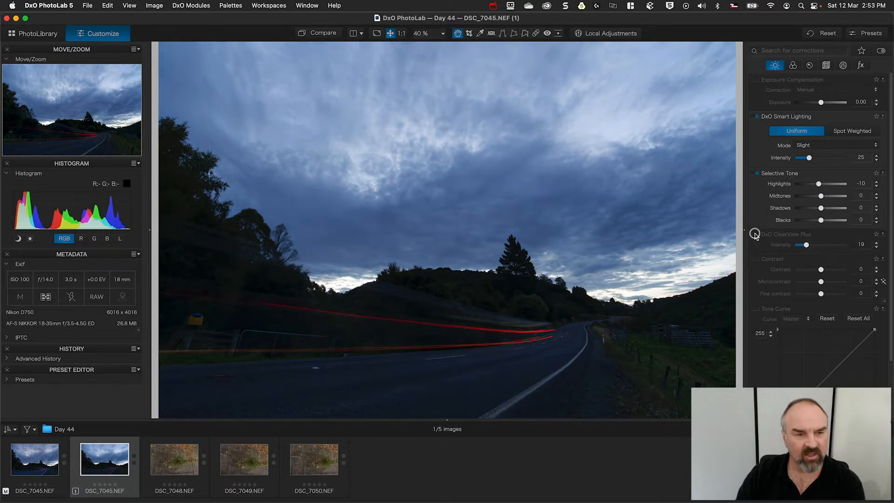
left_click(756, 235)
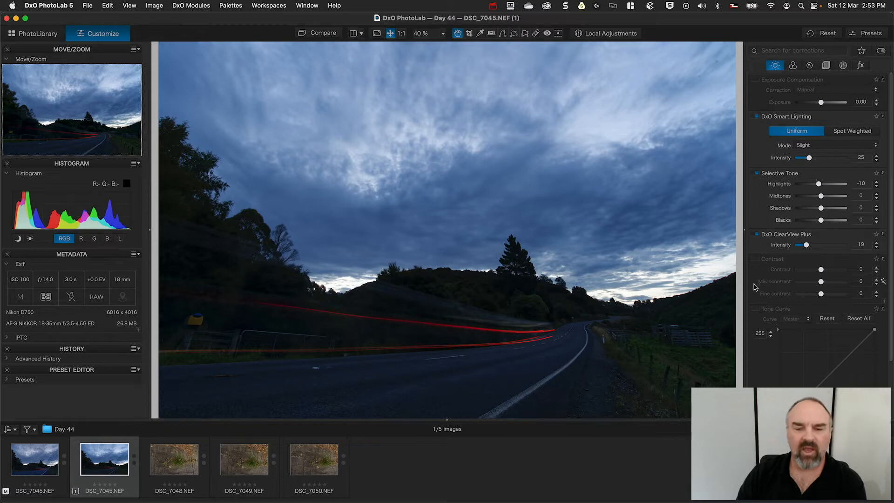
Enable the Contrast correction and set its microcontrast to 10
left_click(758, 259)
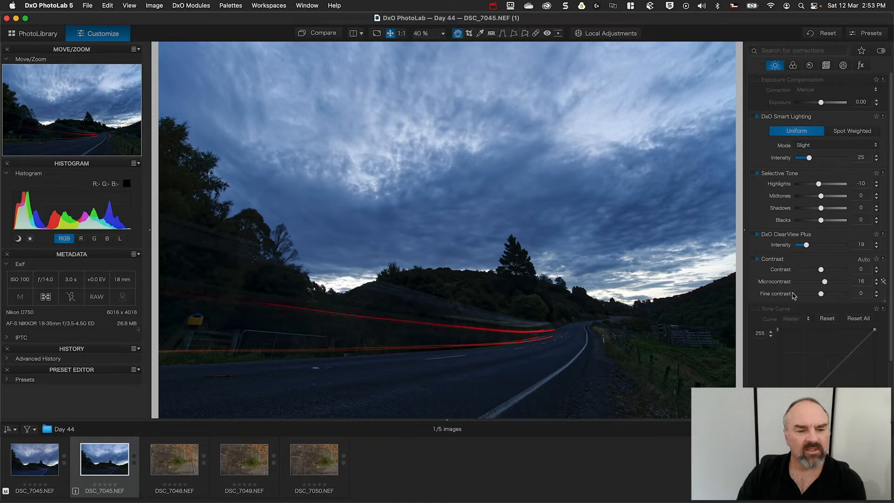
left_click_drag(824, 282, 823, 282)
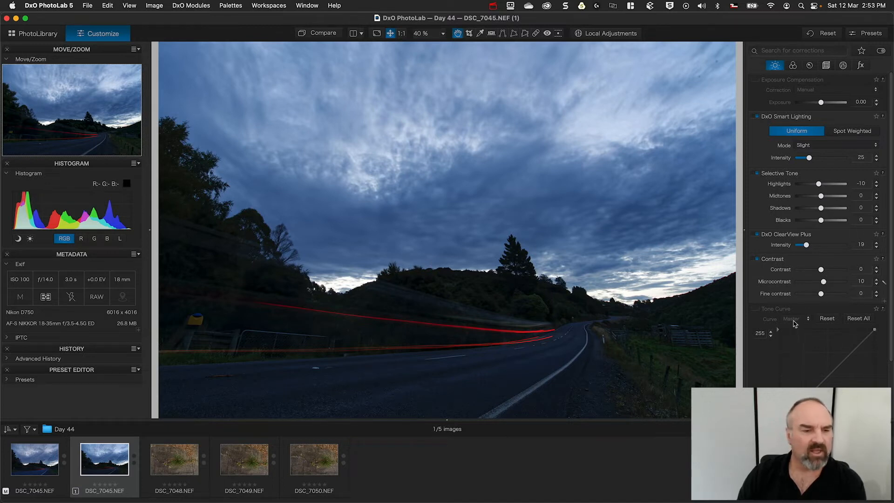
Try the Shade white balance setting on the photo and return it to As Shot
left_click(793, 66)
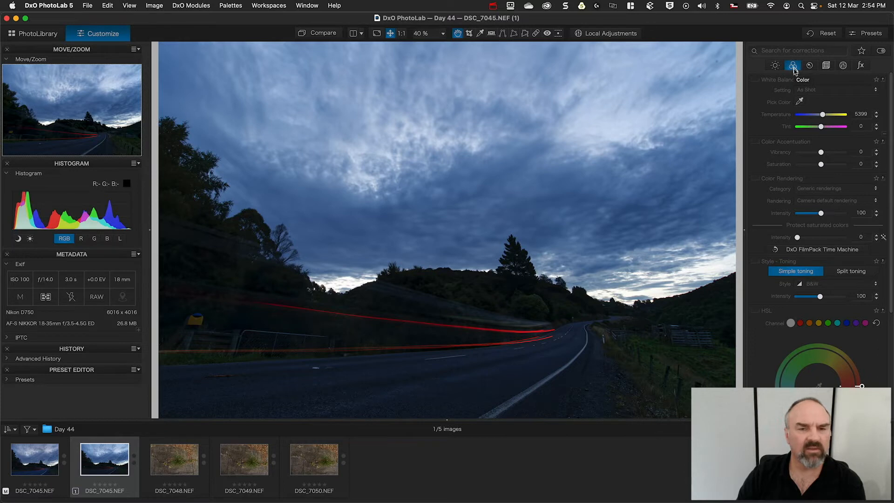
left_click(818, 91)
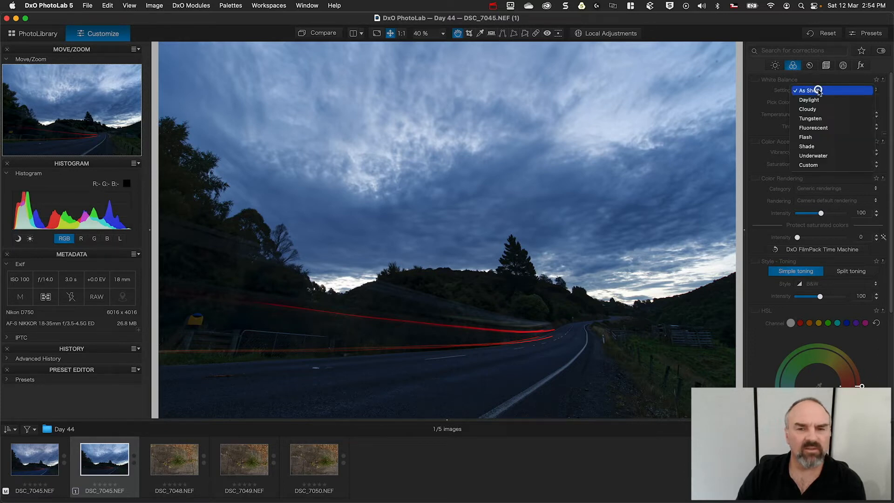
left_click(814, 146)
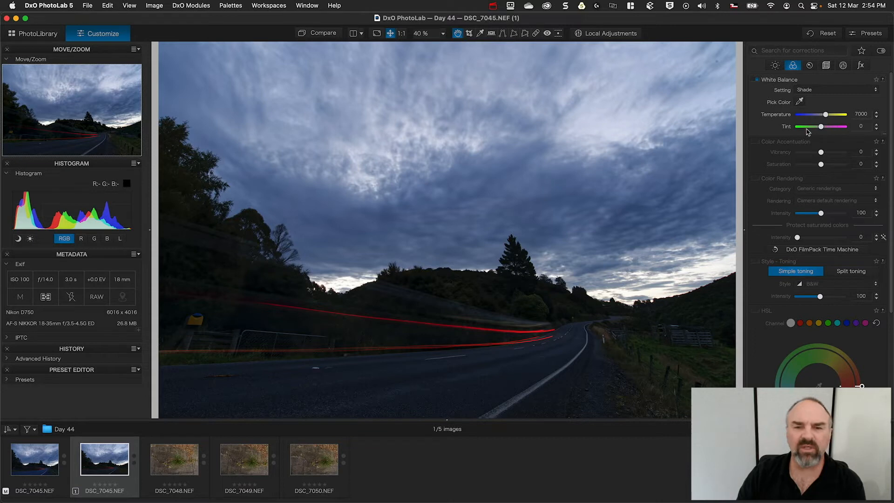
left_click(813, 90)
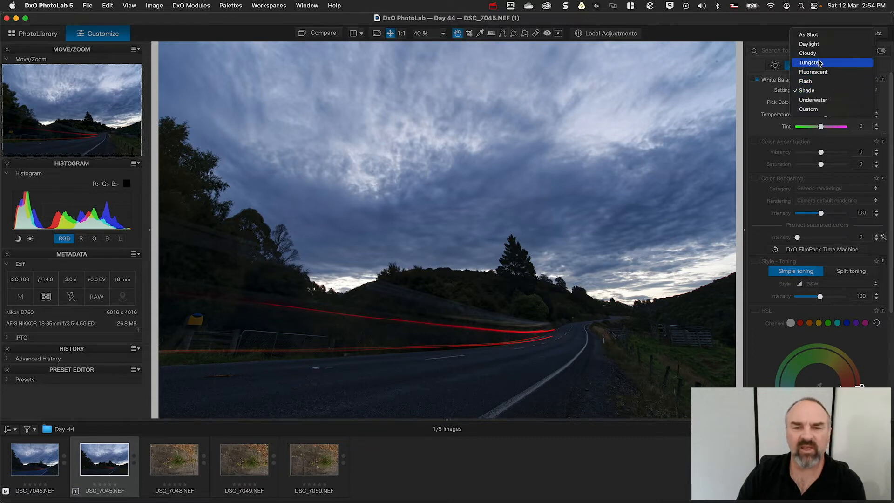
left_click(818, 35)
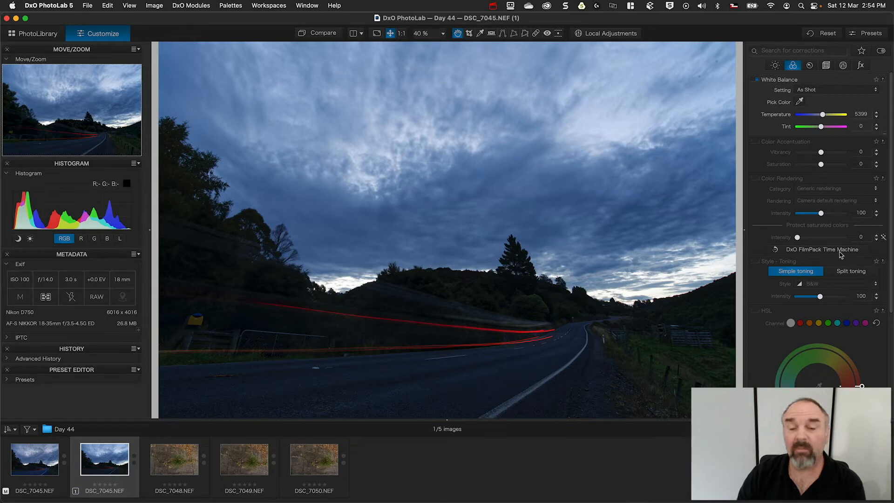
Enable the Volume Deformation correction, compare the photo with and without it, and set its type to Horizontal/Vertical
left_click(827, 66)
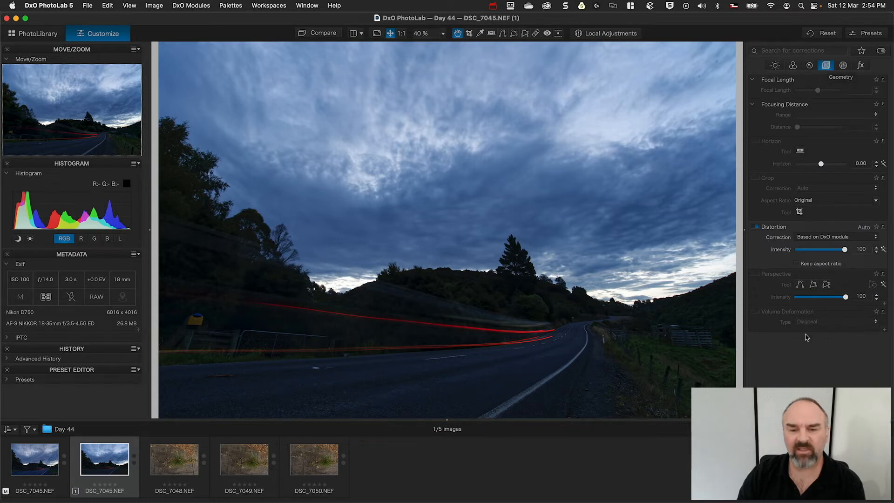
left_click(754, 311)
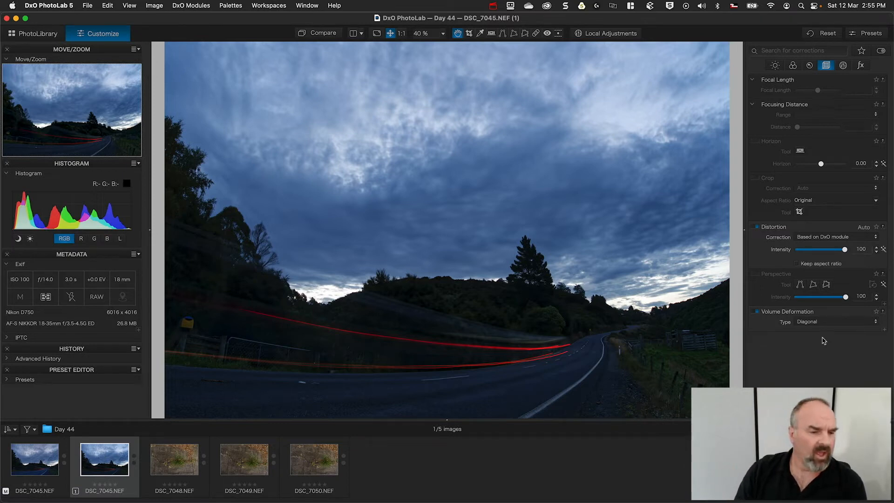
left_click(756, 311)
left_click(756, 312)
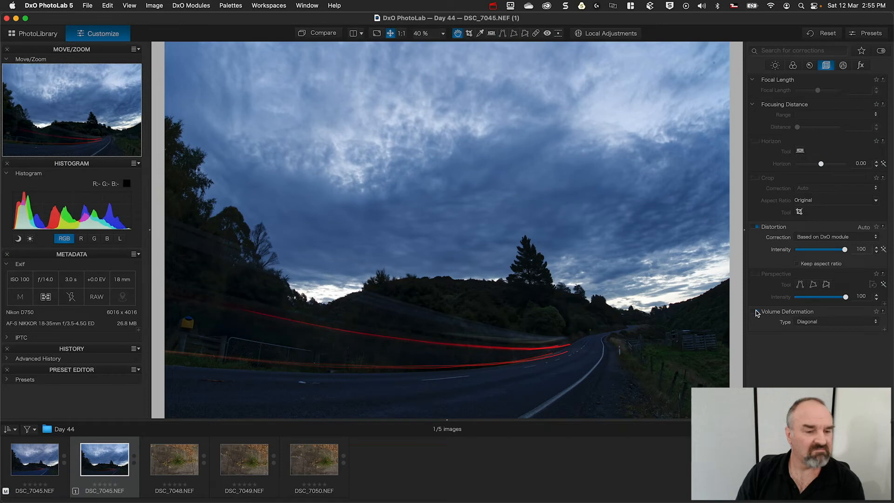
left_click(834, 322)
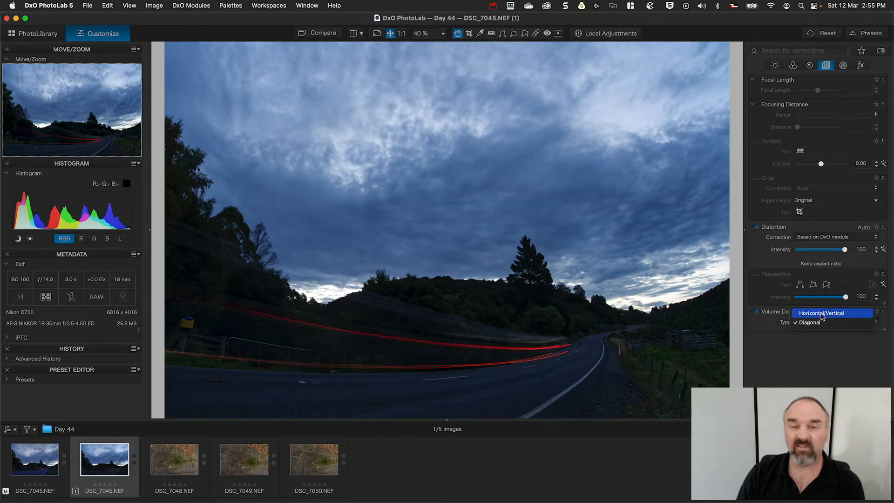
left_click(821, 315)
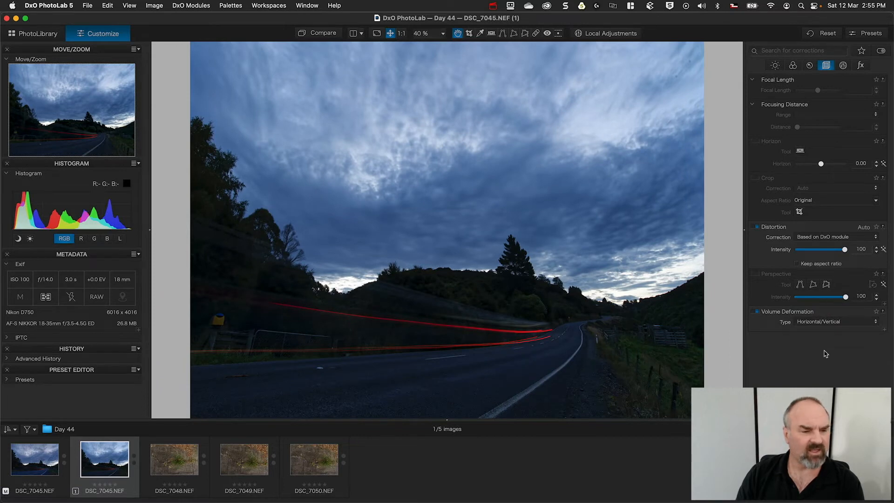
Compare the Diagonal and Horizontal/Vertical volume deformation types, keep Horizontal/Vertical, and reveal its horizontal and vertical amount settings
left_click(845, 323)
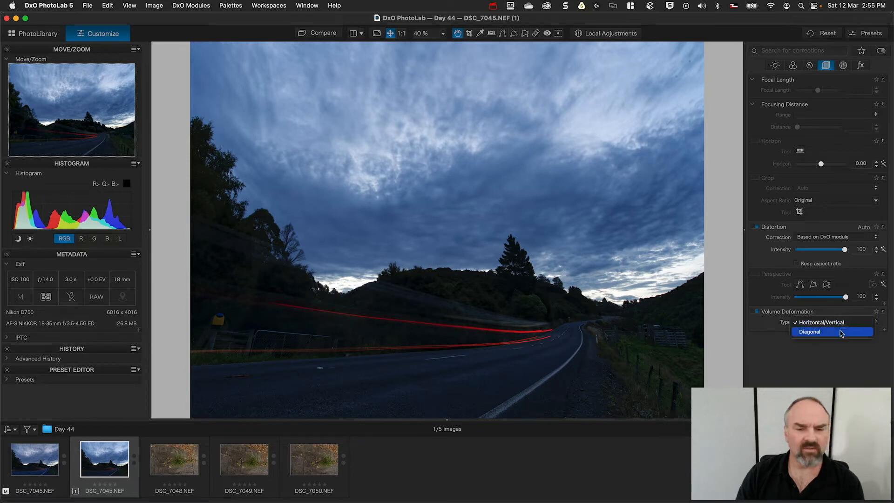
left_click(840, 332)
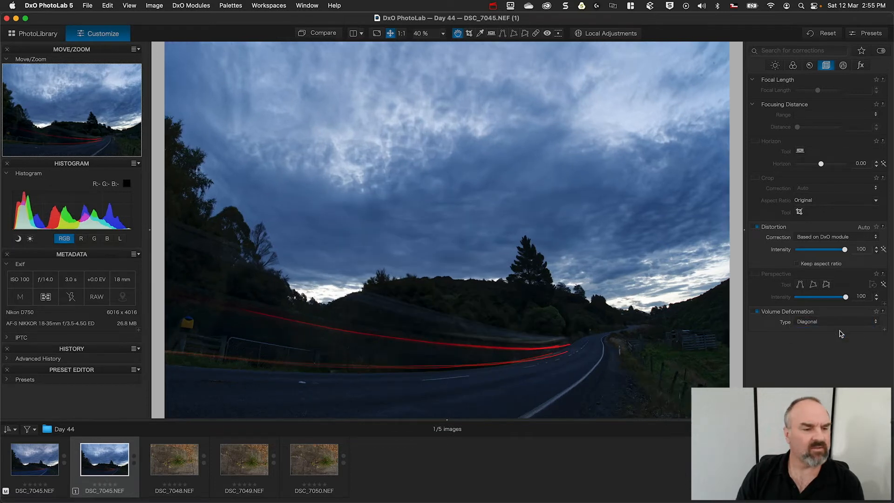
left_click(841, 323)
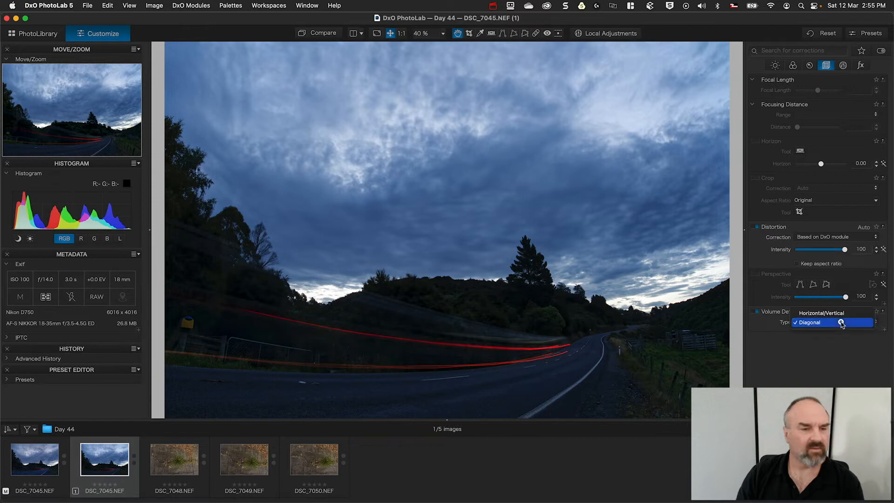
left_click(825, 313)
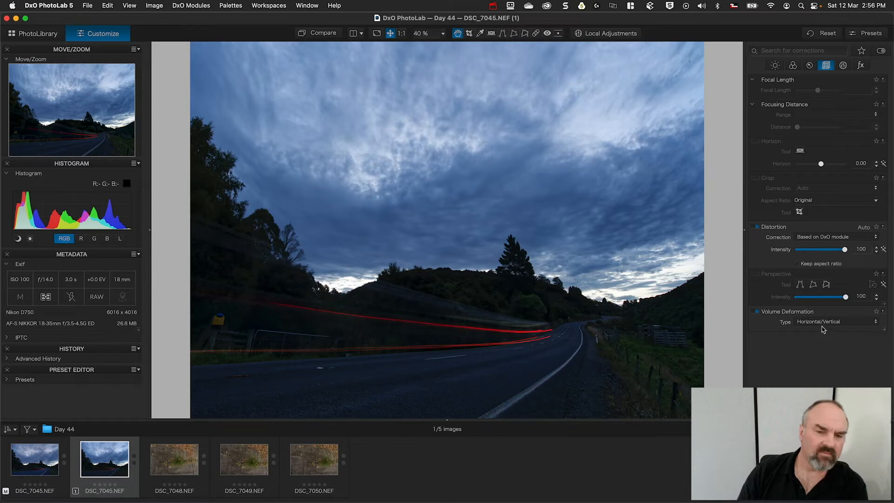
left_click(823, 322)
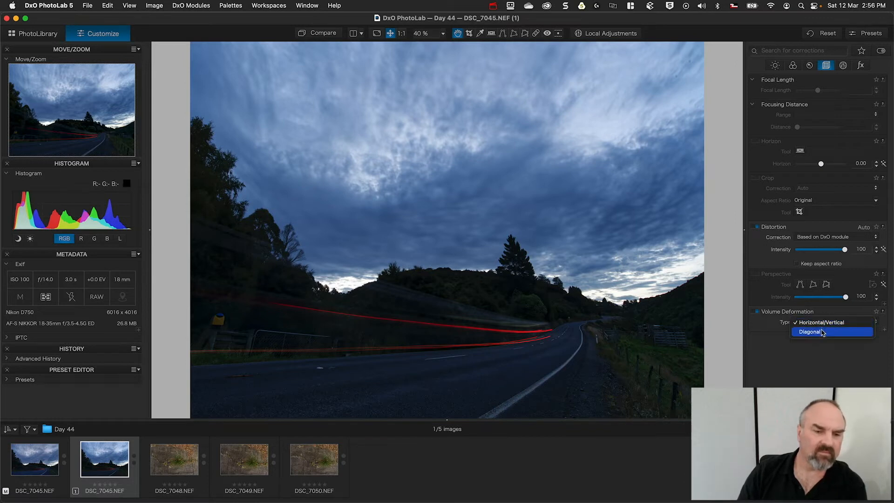
left_click(819, 333)
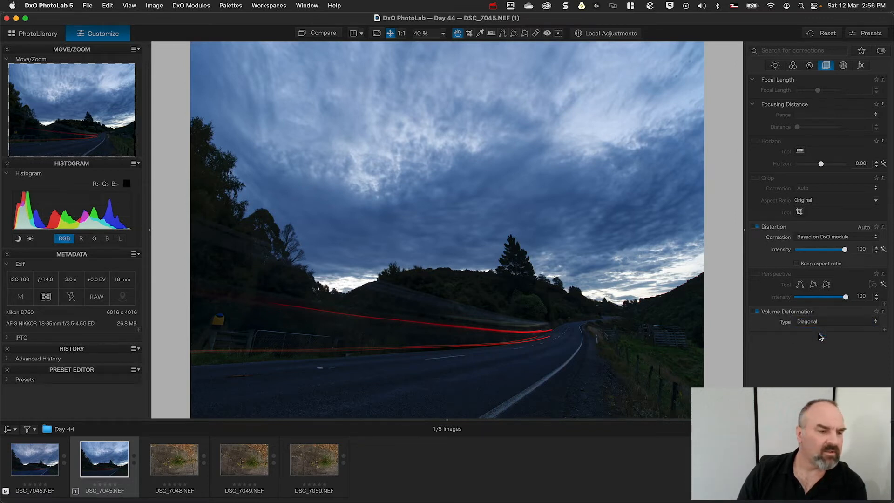
left_click(821, 321)
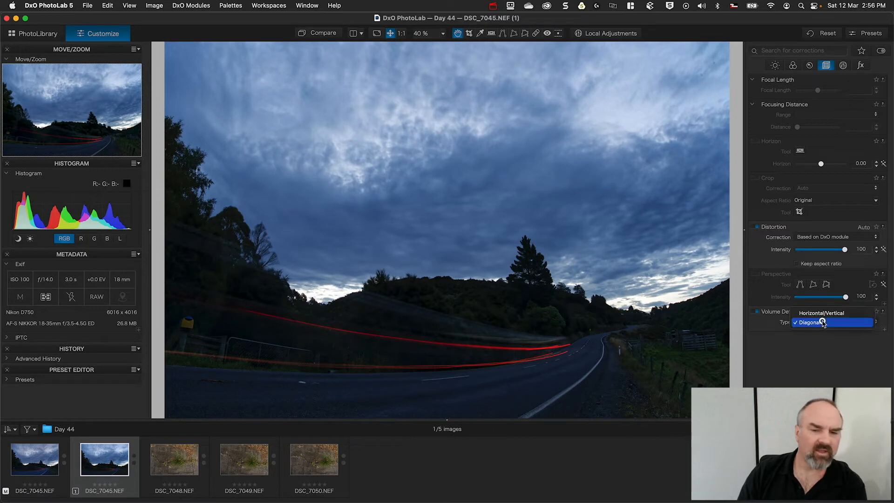
left_click(822, 313)
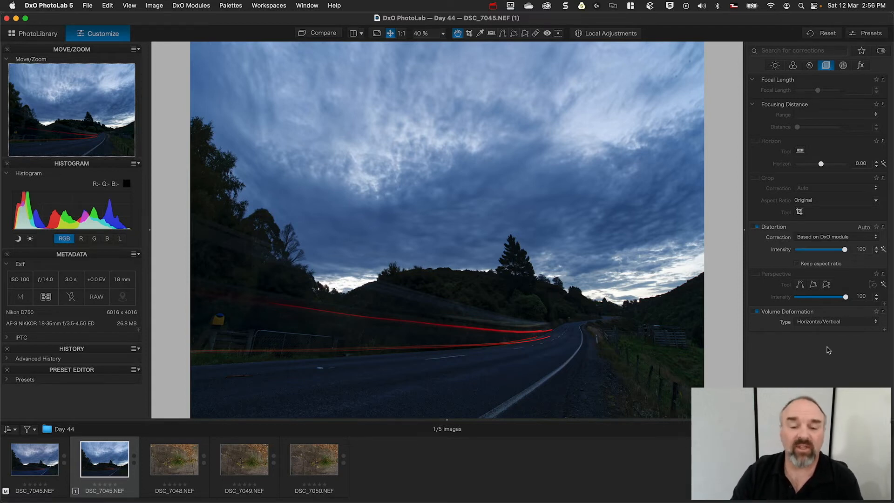
left_click(883, 330)
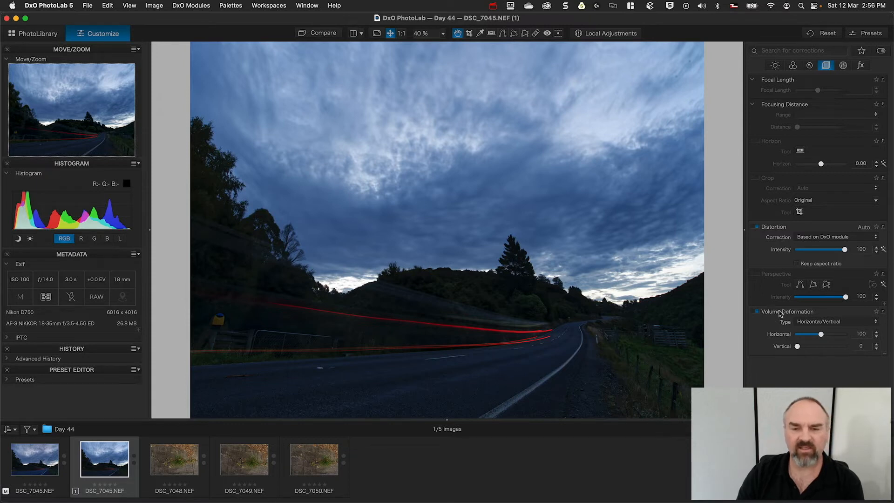
Enable the Crop correction in Auto mode with the Original aspect ratio
left_click(757, 179)
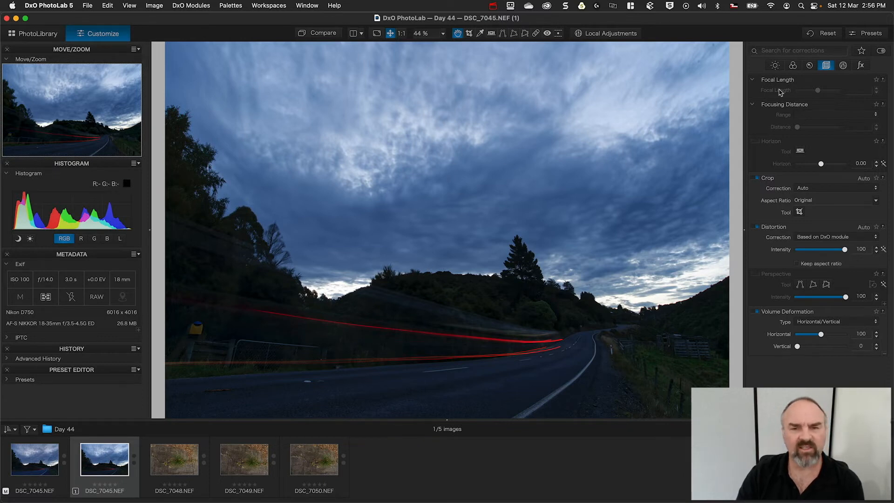
Place a Control Line across the dark hills, sample the bright clouds, shift the line slightly lower, and check its mask
left_click(594, 36)
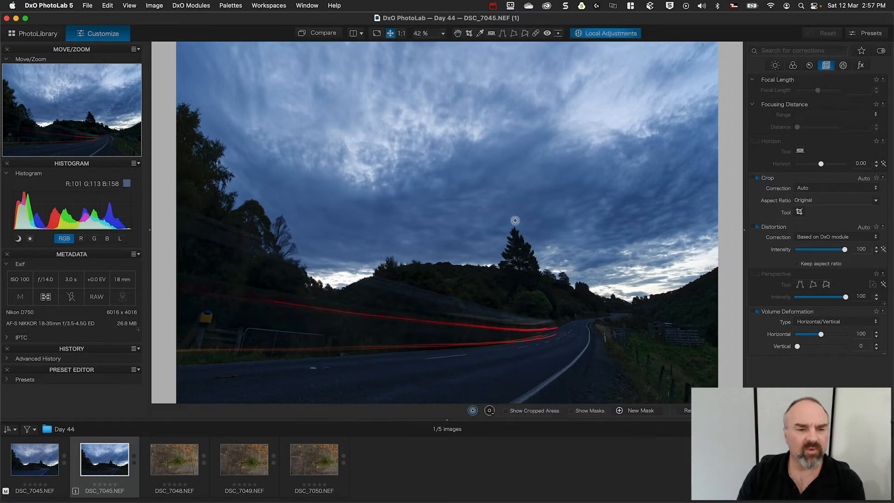
right_click(480, 237)
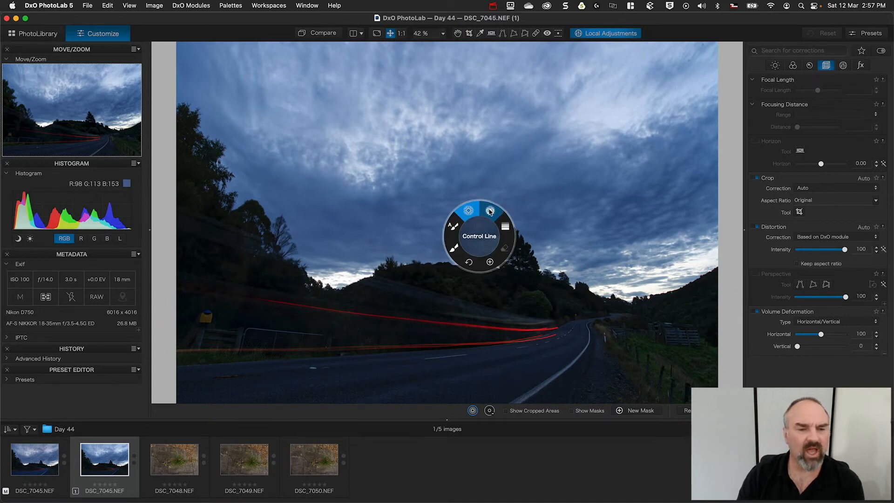
left_click(491, 212)
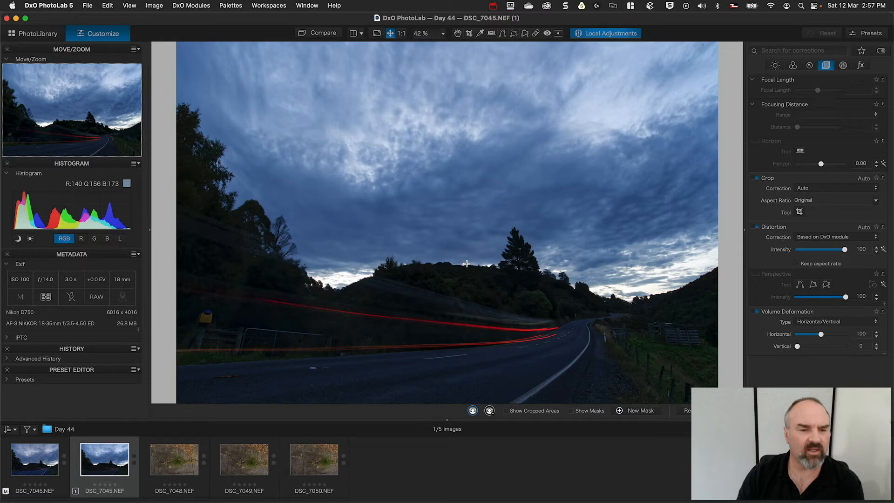
left_click_drag(466, 265, 463, 315)
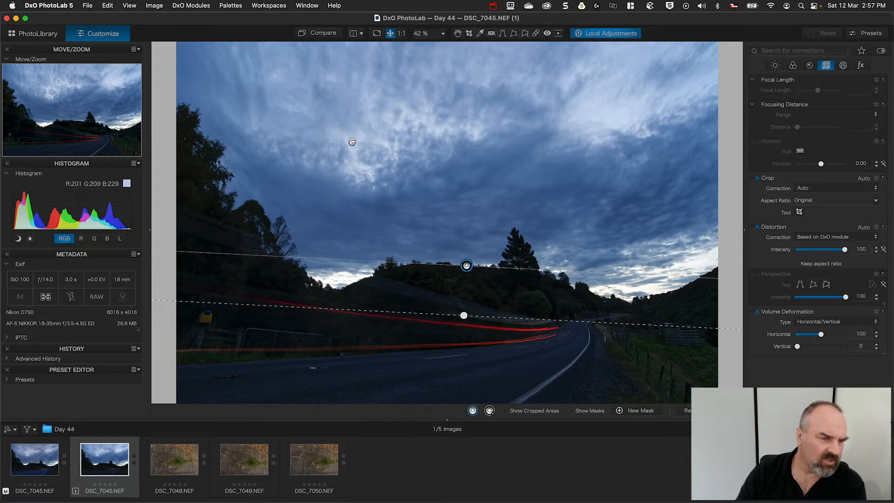
left_click_drag(352, 141, 352, 141)
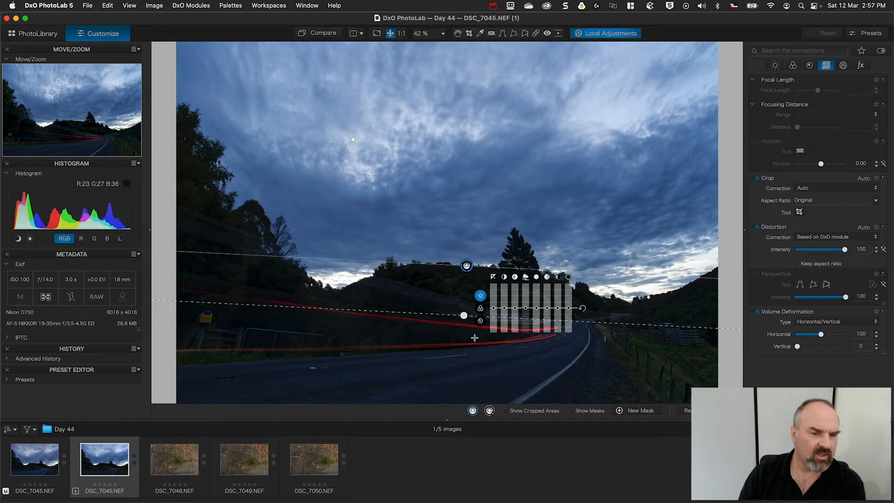
left_click_drag(469, 268, 467, 278)
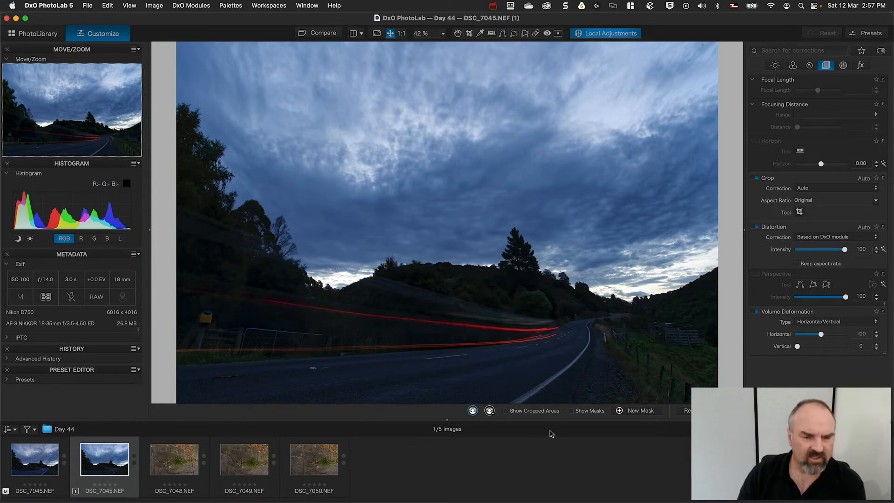
left_click(571, 410)
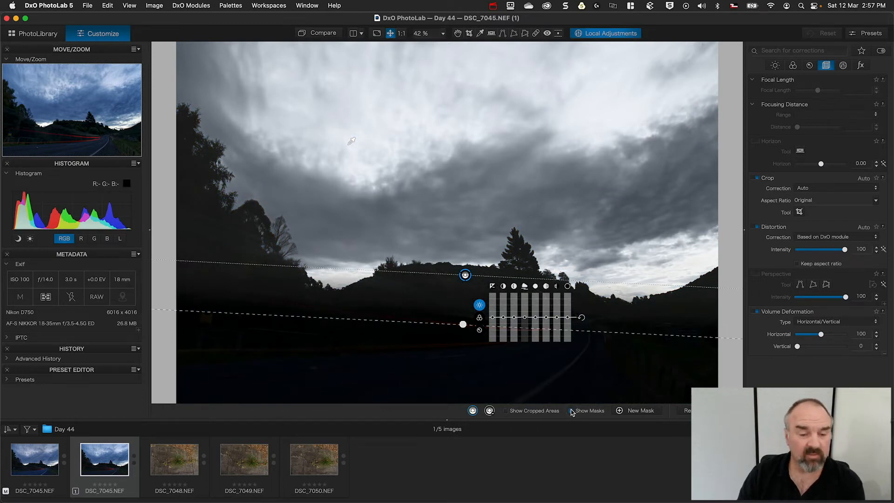
left_click(571, 411)
Lower the Highlights of the sky's Control Line to about -20
left_click_drag(492, 319, 537, 327)
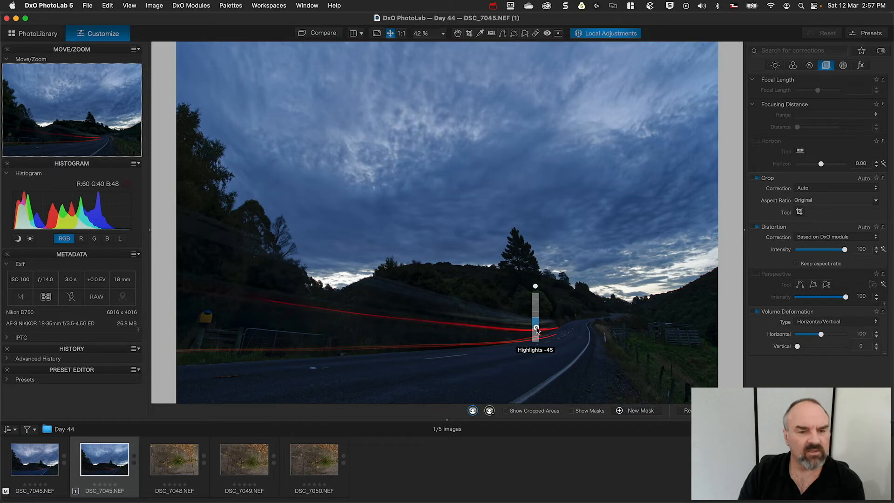
left_click_drag(536, 326, 536, 325)
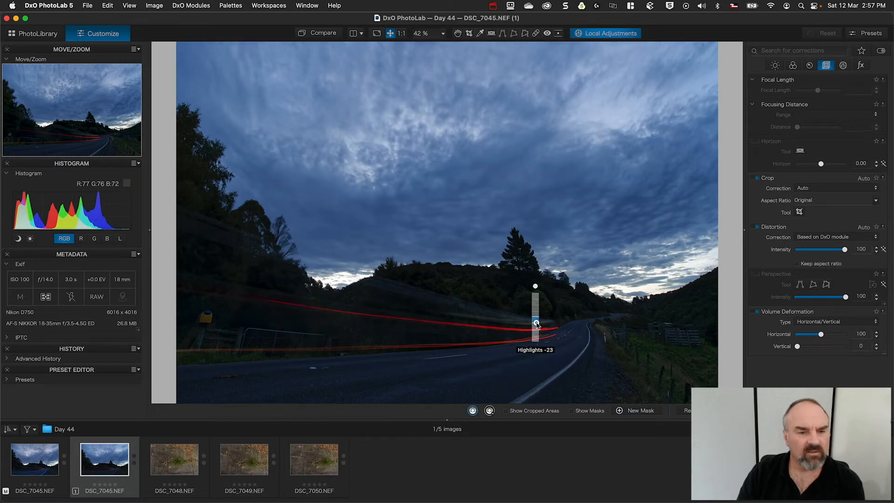
left_click_drag(537, 324, 537, 324)
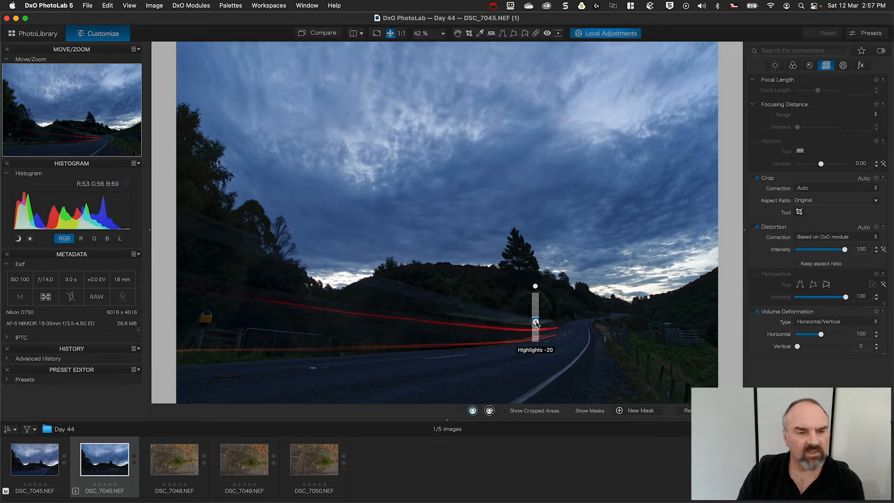
left_click_drag(536, 322, 536, 322)
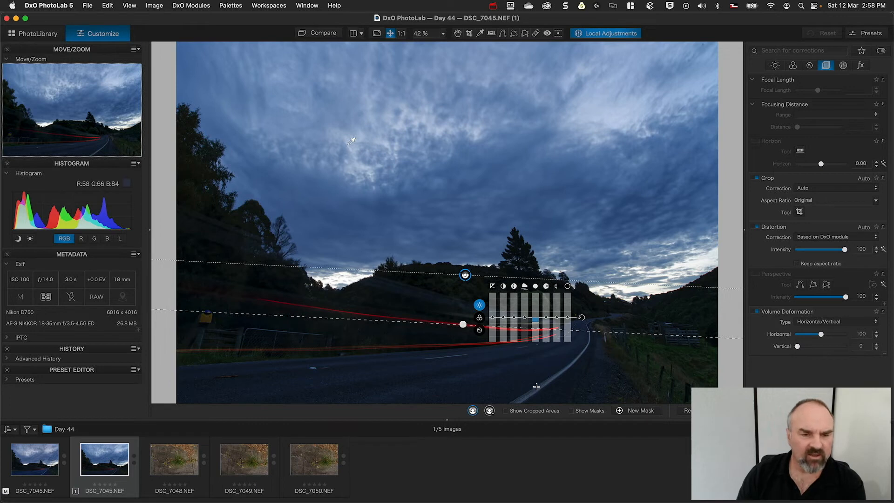
Set the Brush opacity to 100 % and paint a new local adjustment mask over the road
right_click(465, 376)
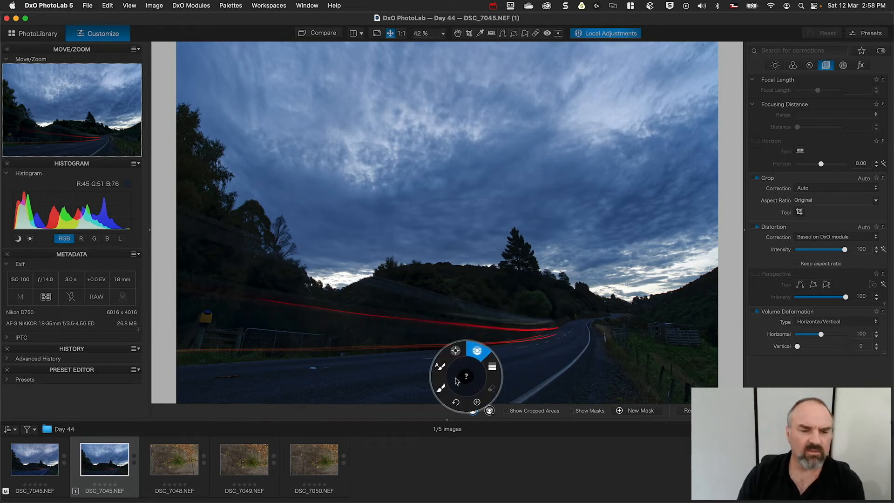
left_click(440, 389)
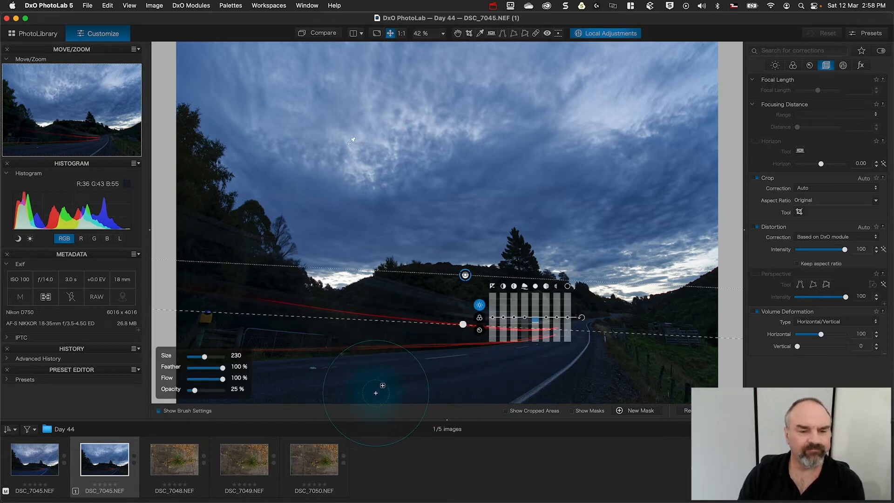
right_click(463, 384)
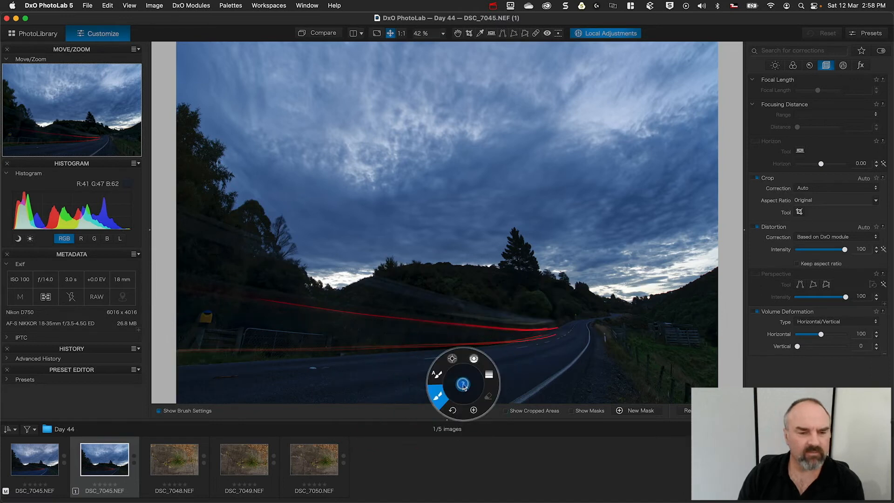
left_click(462, 385)
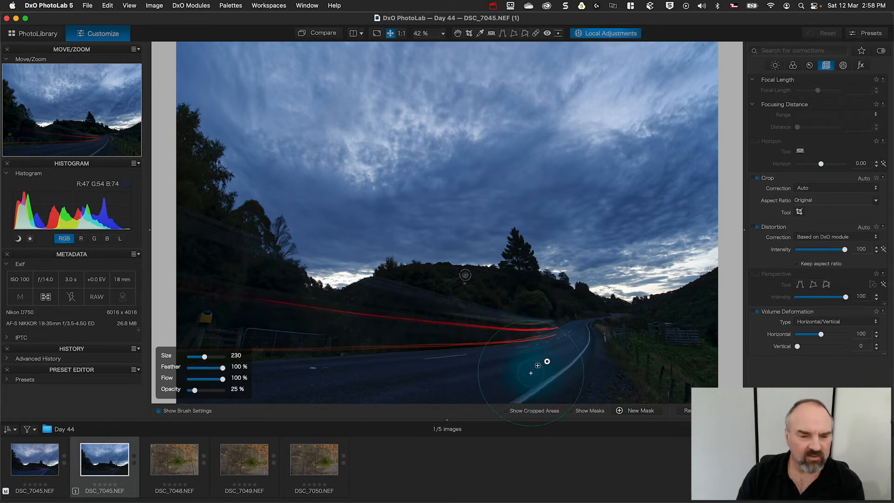
left_click_drag(515, 387, 514, 399)
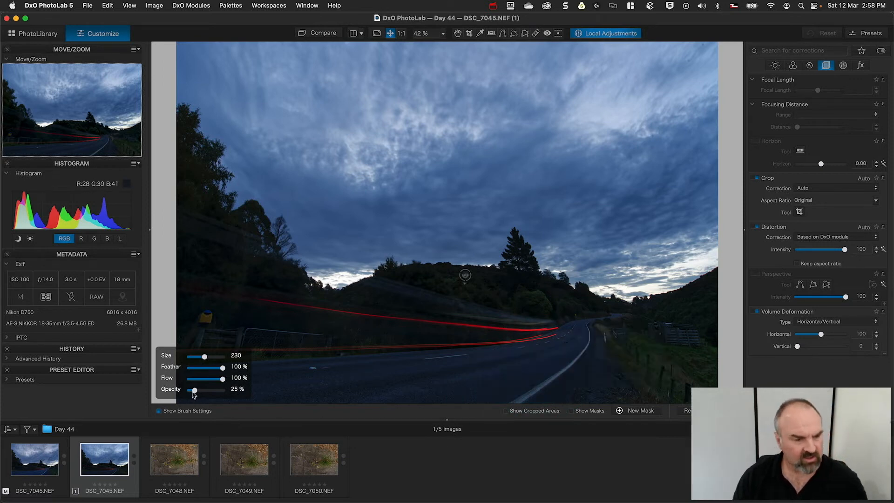
left_click_drag(195, 391, 305, 387)
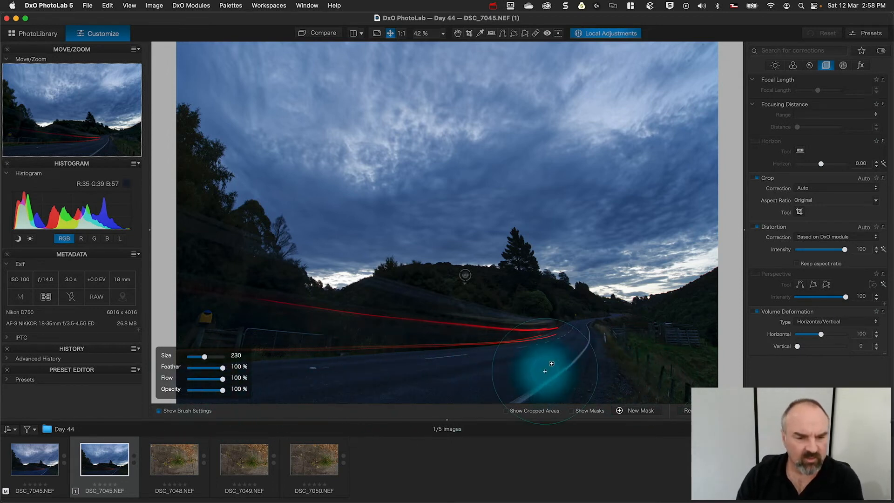
mouse_move(561, 350)
left_mouse_down()
mouse_move(508, 398)
mouse_move(535, 378)
mouse_move(517, 400)
mouse_move(518, 385)
mouse_move(432, 387)
mouse_move(521, 375)
mouse_move(321, 385)
mouse_move(201, 406)
left_mouse_up()
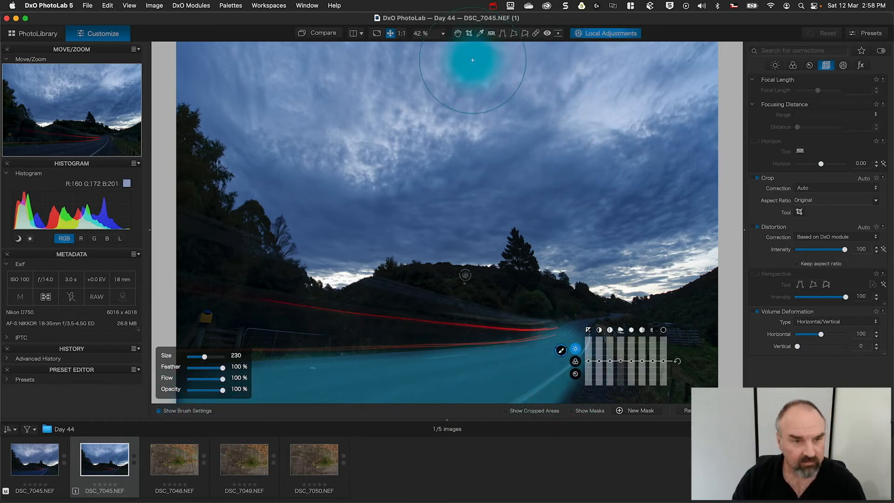
Reduce the brush size to 75 and refine the road mask around the far bend and white edge line
left_click(400, 33)
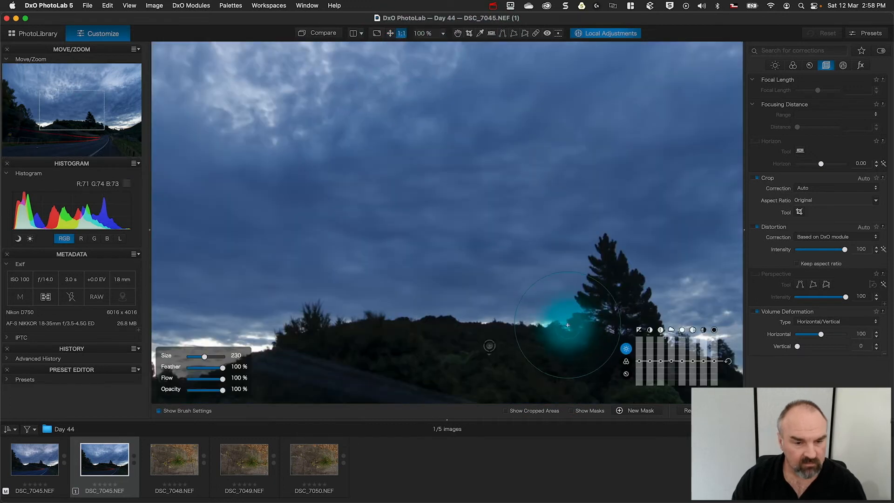
scroll(554, 321, "down", 5)
scroll(554, 322, "down", 5)
scroll(553, 319, "right", 5)
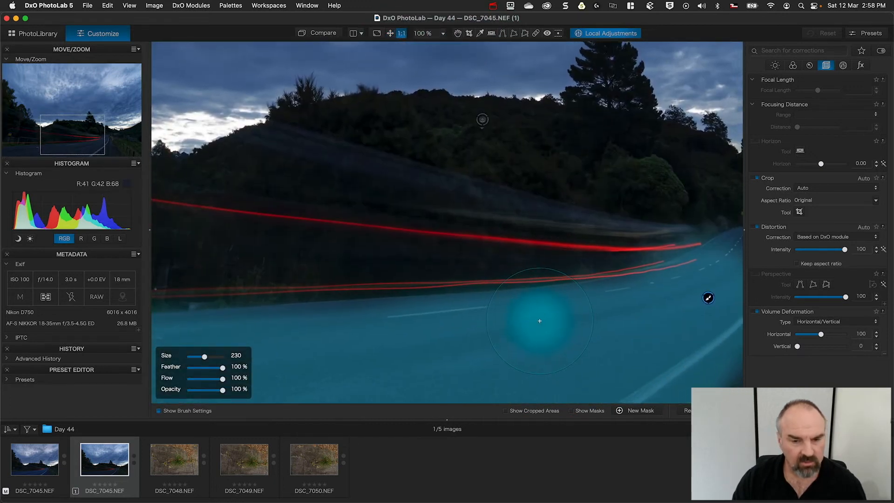
scroll(529, 322, "right", 3)
scroll(529, 321, "up", 1)
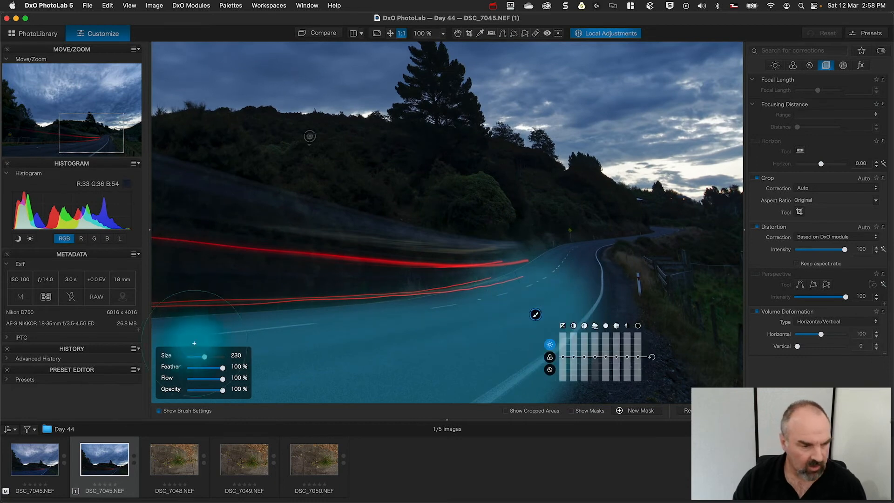
left_click_drag(204, 355, 194, 356)
mouse_move(545, 263)
left_mouse_down()
mouse_move(586, 249)
mouse_move(595, 296)
mouse_move(595, 276)
mouse_move(590, 317)
mouse_move(599, 291)
mouse_move(586, 263)
mouse_move(583, 311)
mouse_move(569, 261)
mouse_move(580, 270)
mouse_move(539, 273)
mouse_move(562, 258)
mouse_move(528, 308)
left_mouse_up()
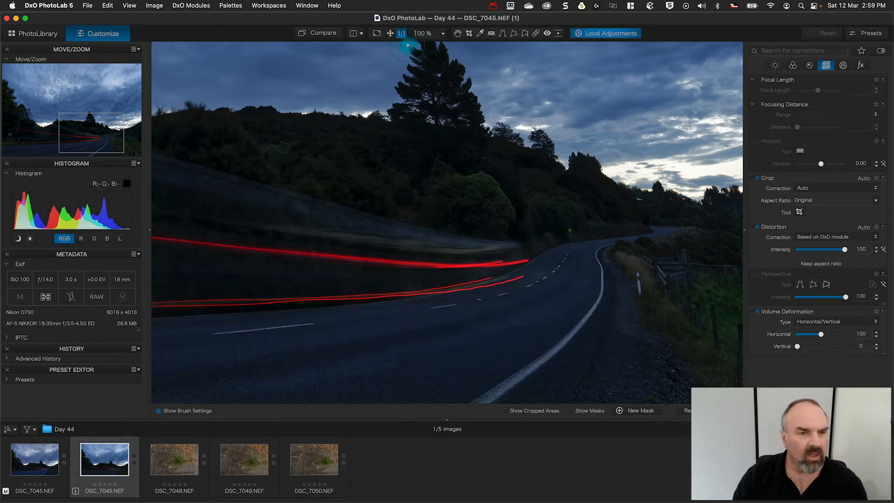
left_click(459, 33)
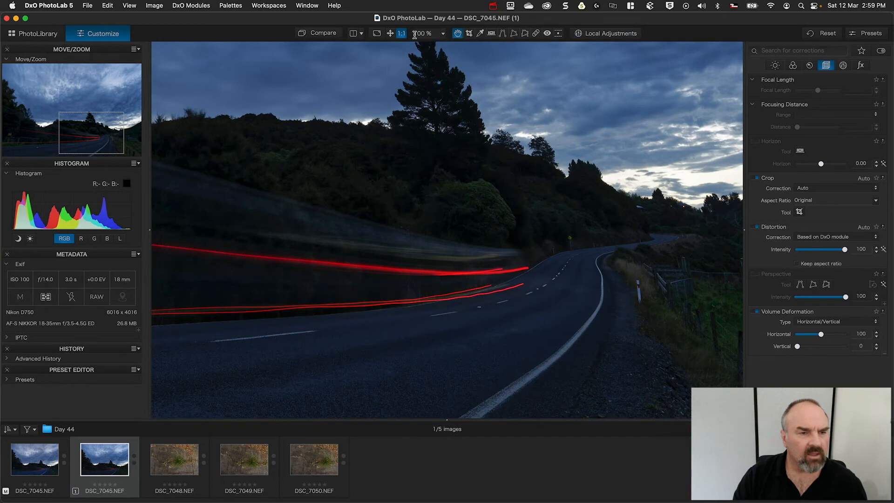
left_click(390, 34)
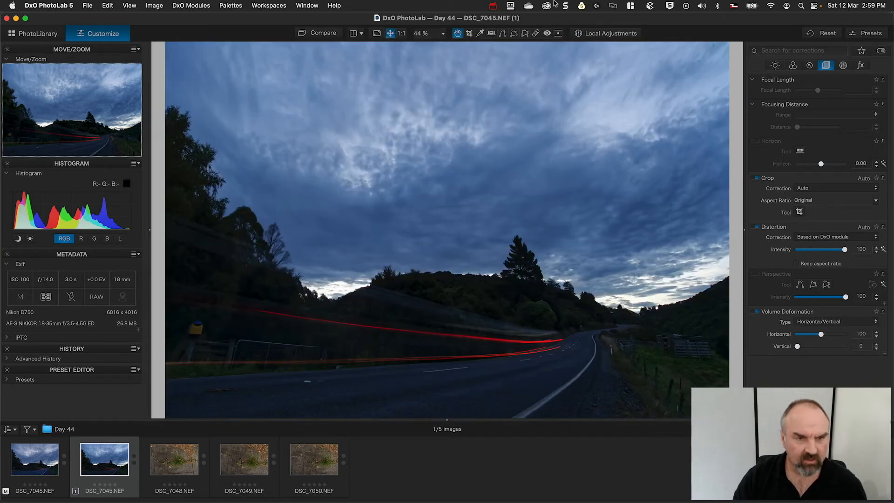
Raise the Highlights and Midtones of the road's brush mask and slightly adjust its Blacks
left_click(596, 34)
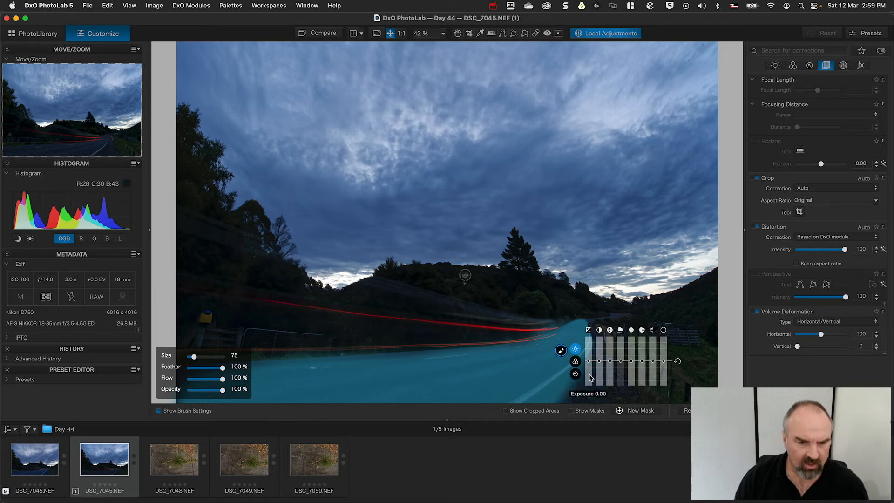
left_click_drag(631, 367, 633, 343)
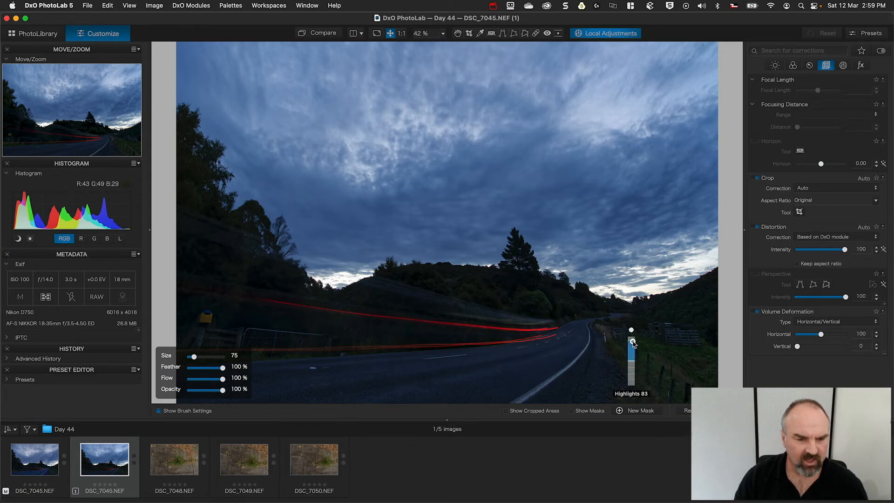
left_click_drag(633, 345, 633, 333)
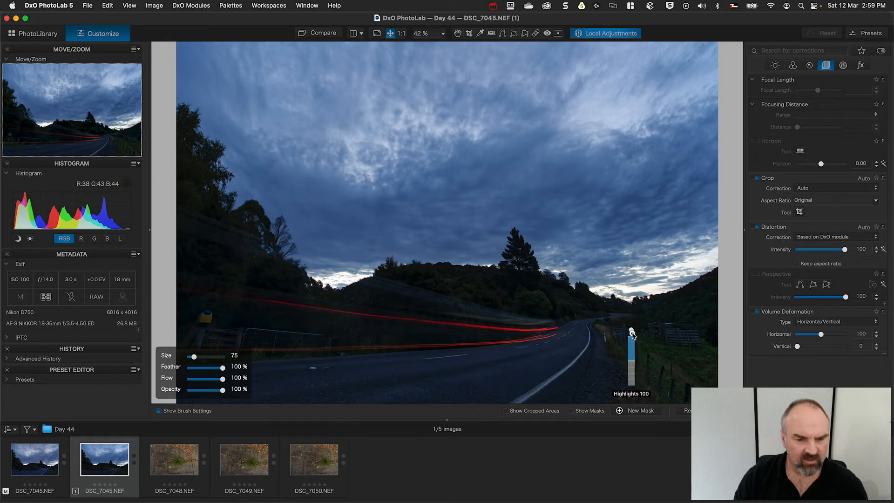
mouse_move(633, 347)
left_mouse_down()
mouse_move(643, 362)
mouse_move(643, 336)
mouse_move(641, 355)
left_mouse_up()
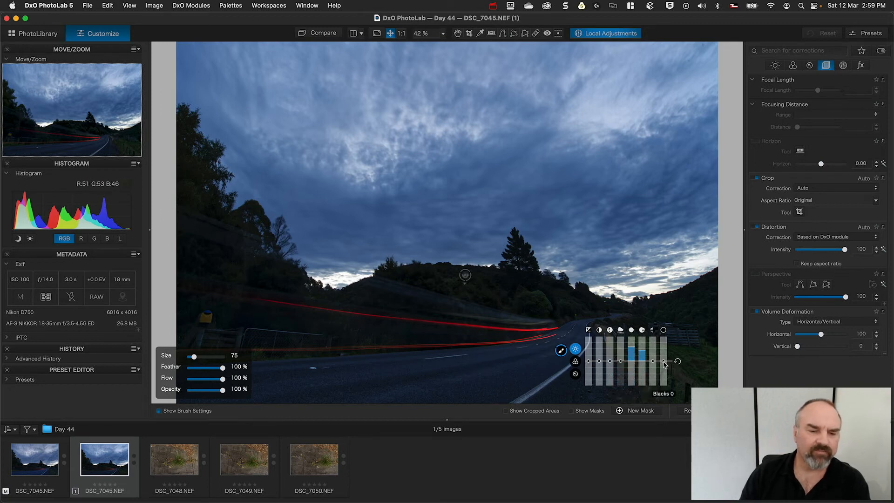
left_click_drag(663, 361, 665, 363)
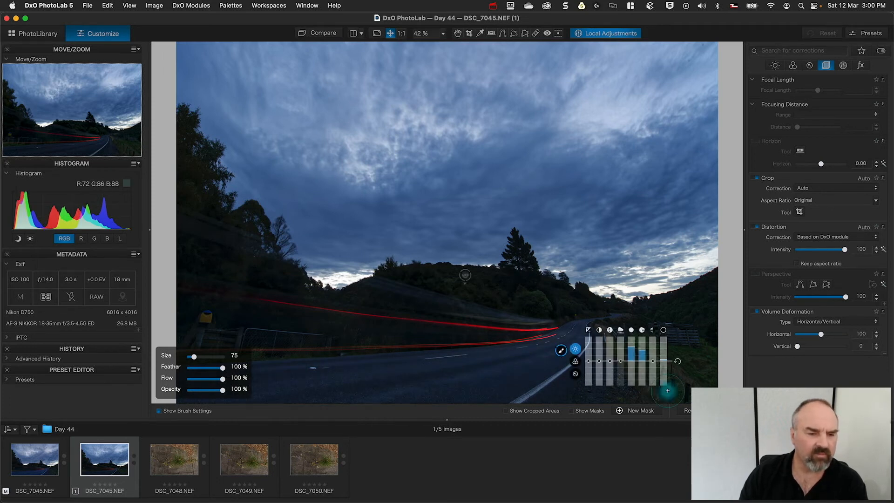
Compare the edited road photo repeatedly with its uncorrected version
left_click(316, 36)
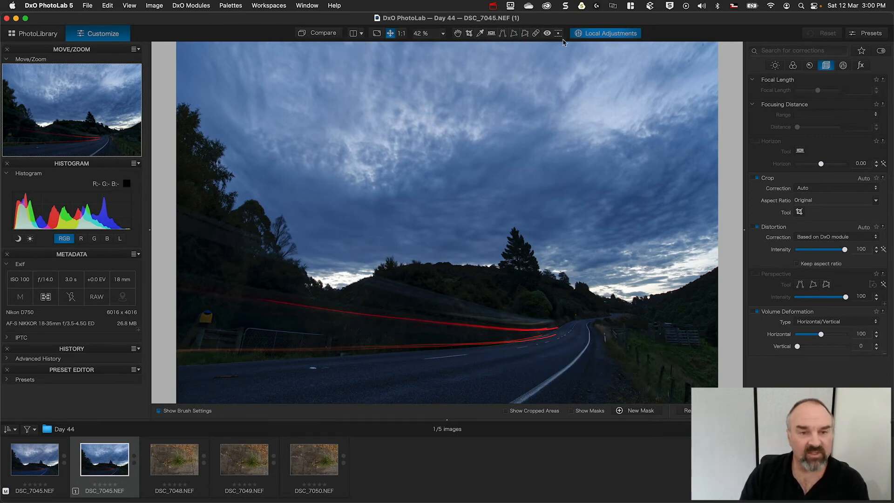
left_click(318, 36)
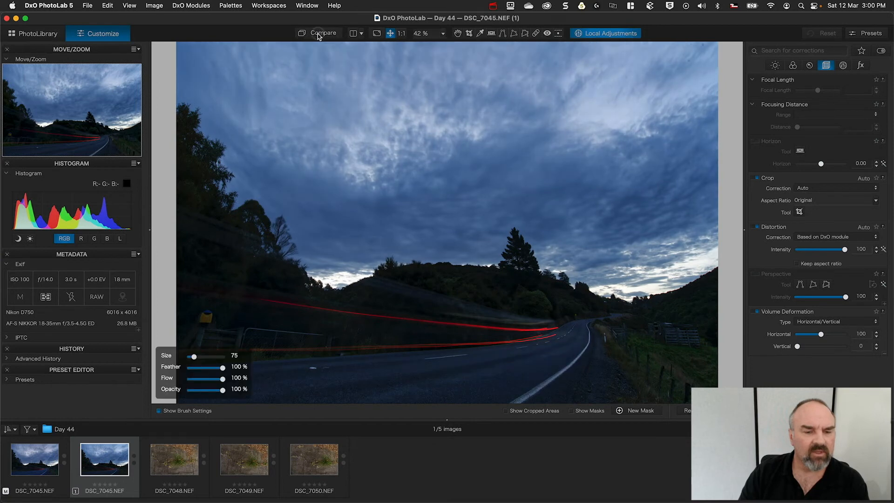
left_click(318, 34)
left_click(317, 33)
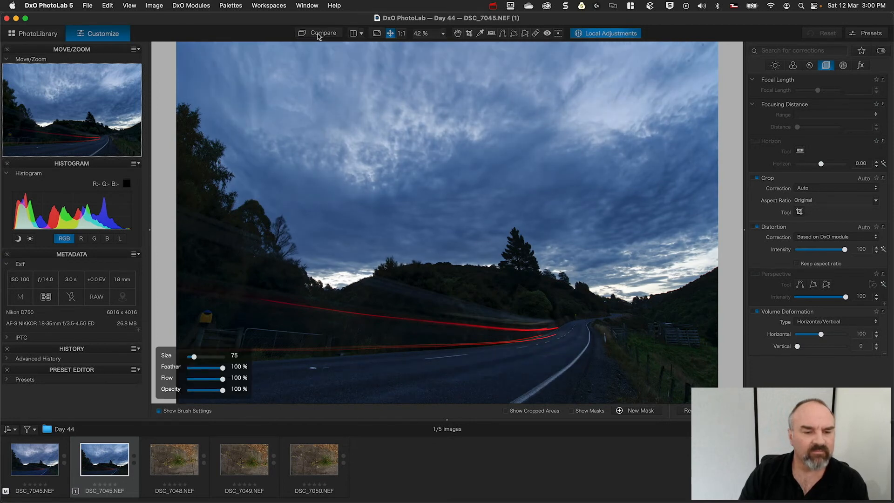
left_click(317, 34)
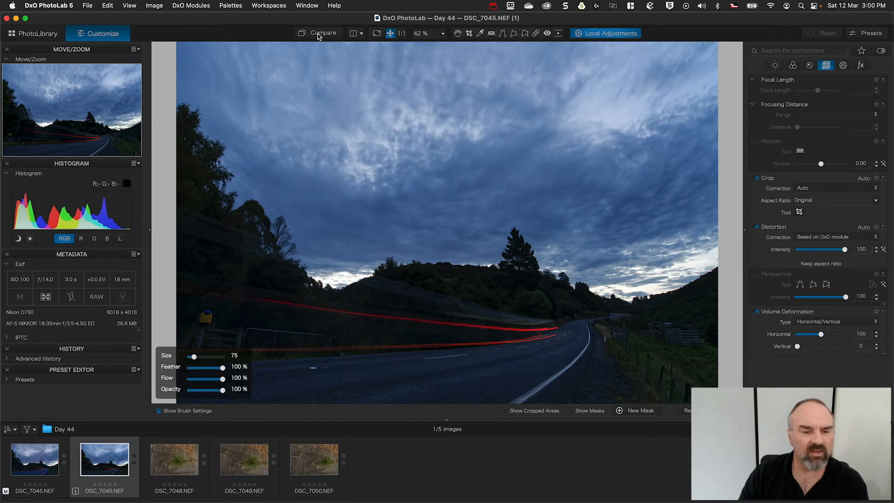
left_click(317, 33)
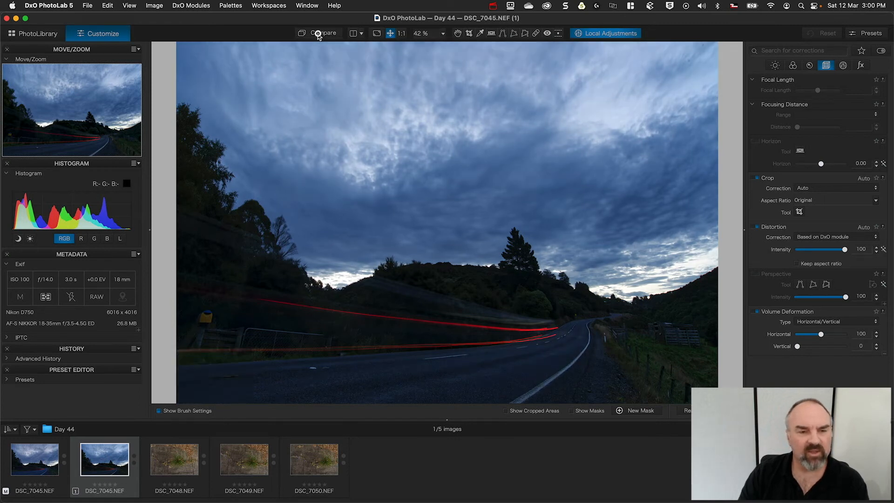
Lower the Exposure of the existing local adjustment on the central hillside slightly below zero, and finish local adjustments
left_click(317, 34)
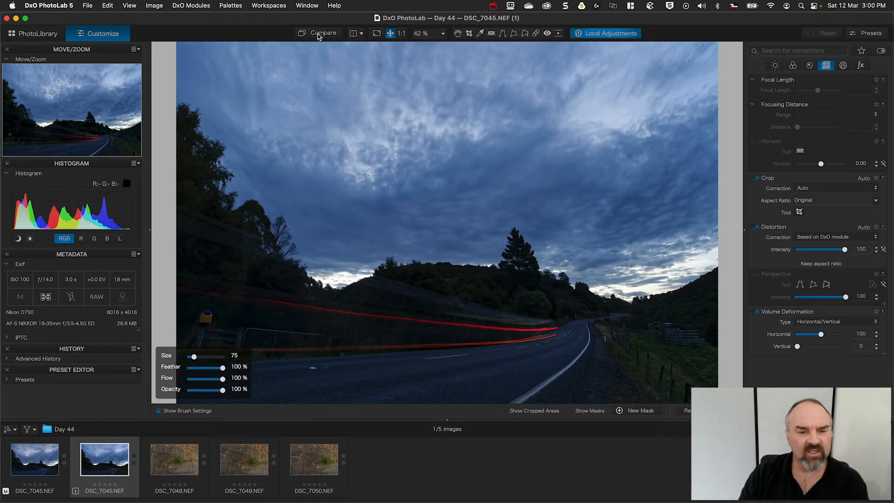
mouse_move(448, 265)
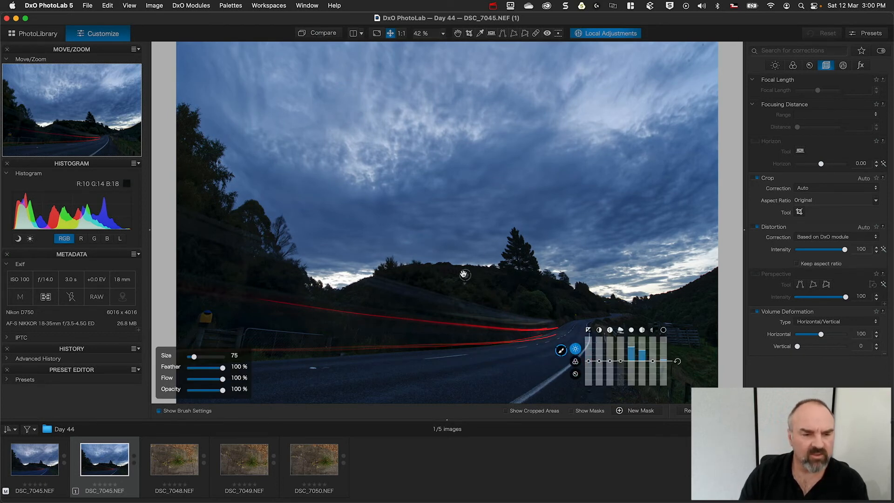
left_click(465, 274)
left_click_drag(492, 317, 492, 321)
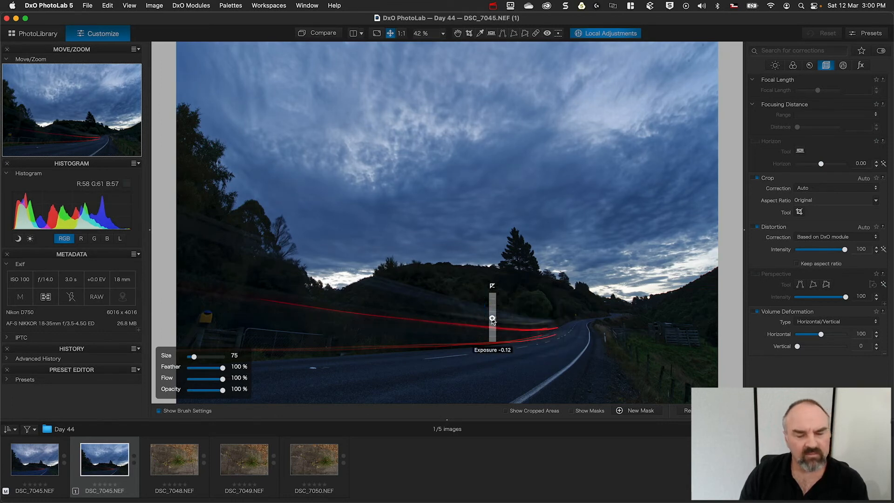
left_click_drag(493, 320, 493, 321)
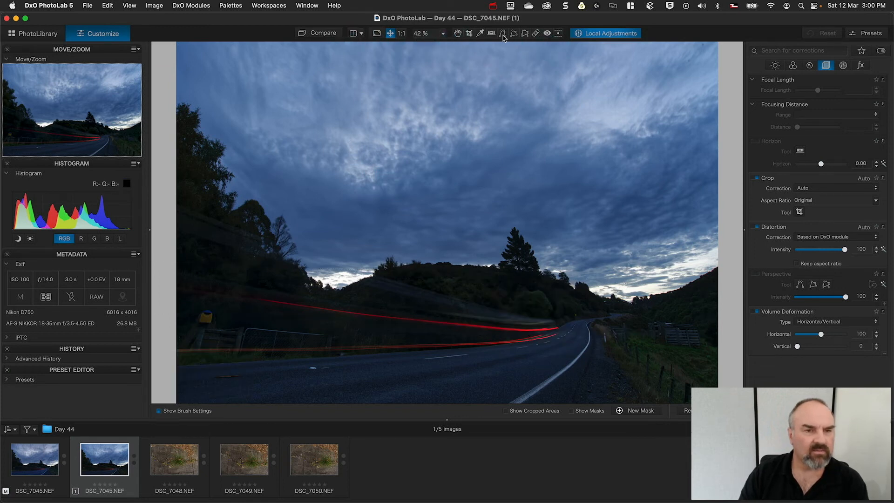
left_click(458, 34)
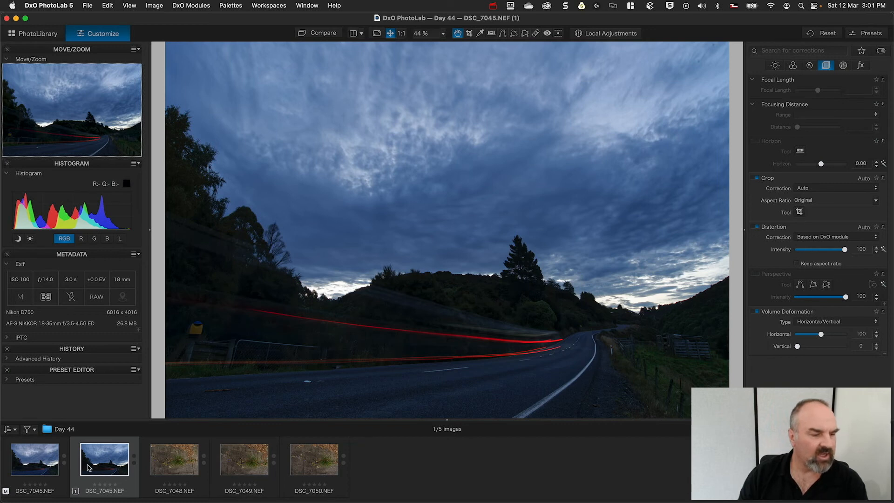
Compare the master version of DSC_7045.NEF repeatedly with its virtual copy
left_click(31, 464)
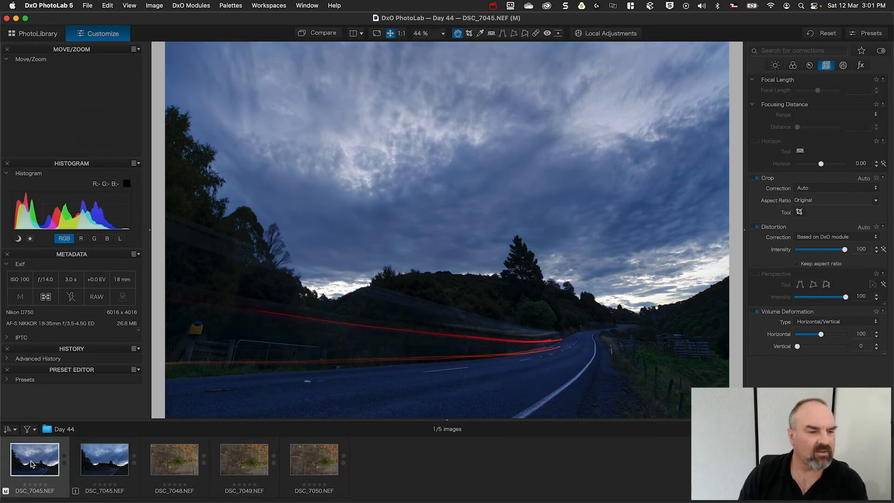
left_click(99, 468)
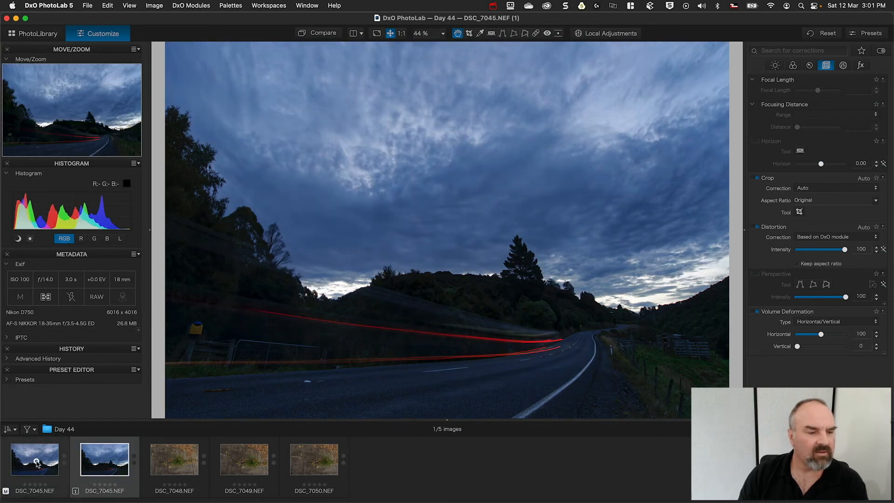
left_click(36, 463)
left_click(114, 466)
left_click(40, 468)
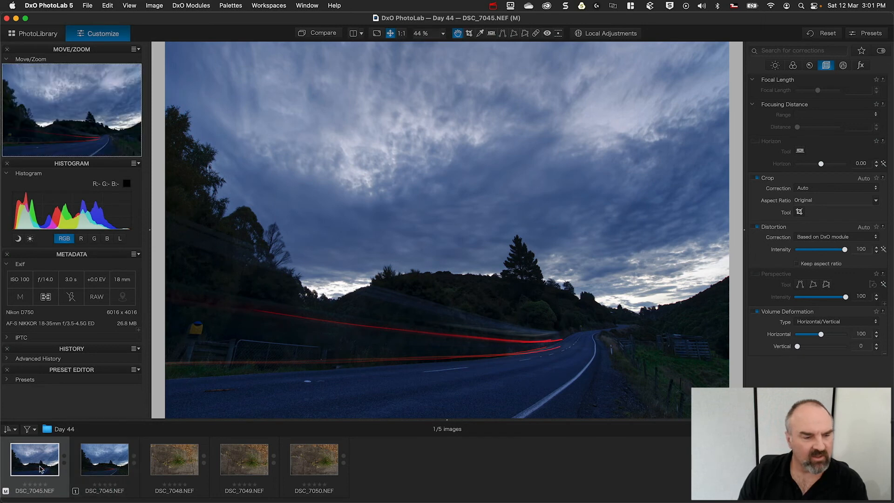
left_click(102, 465)
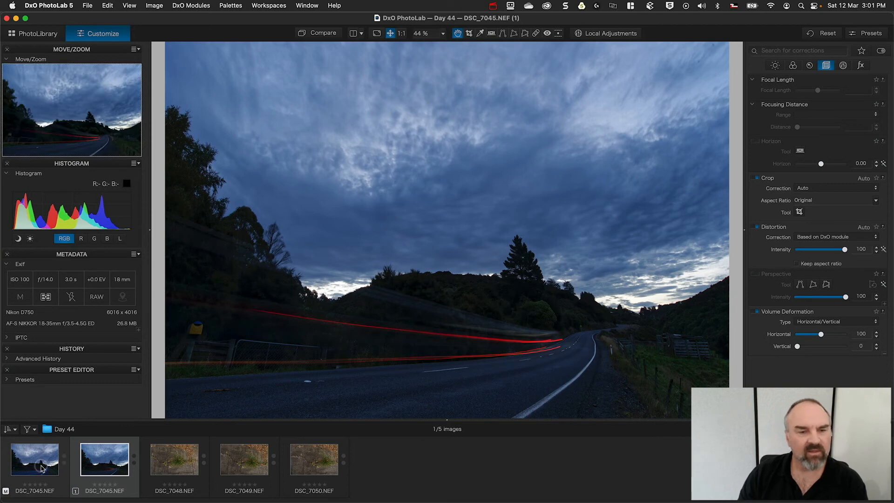
left_click(41, 466)
left_click(113, 471)
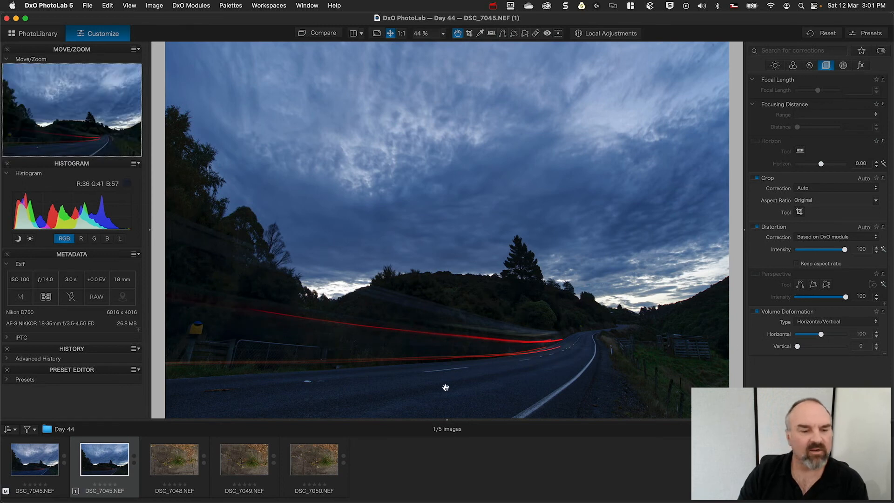
left_click(41, 462)
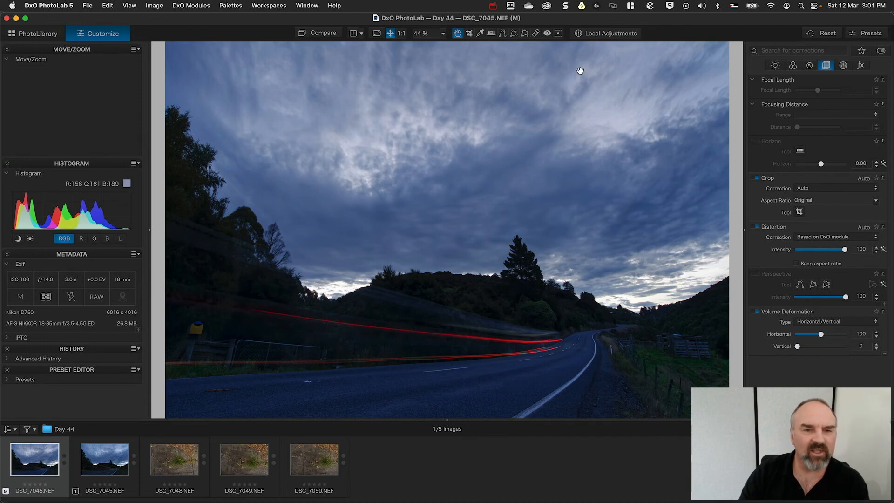
Examine the master version's road brush mask settings and its global White Balance
left_click(603, 34)
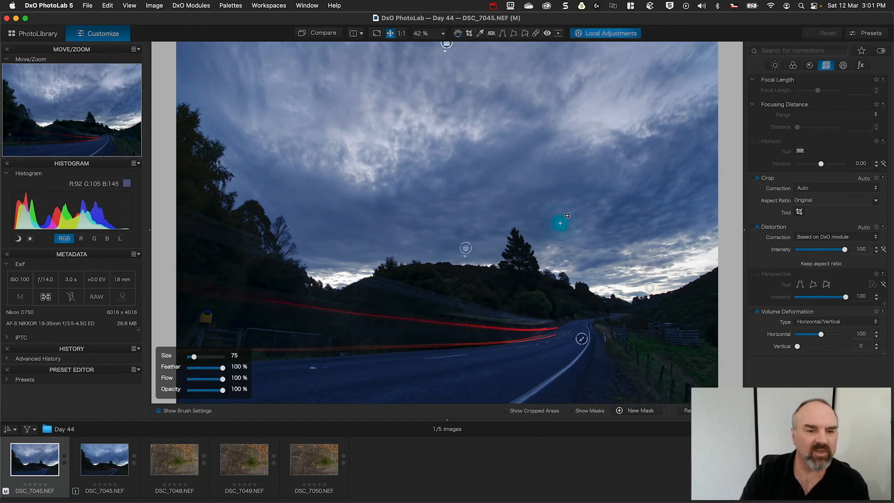
left_click(582, 340)
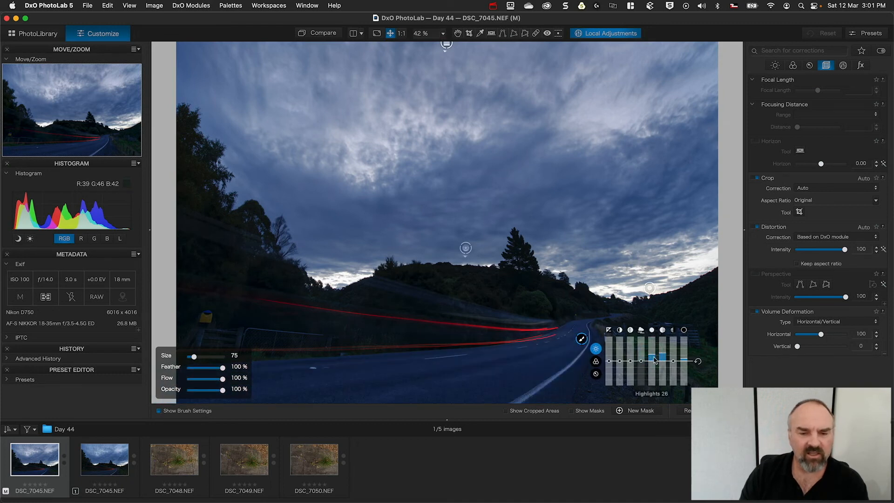
left_click(596, 361)
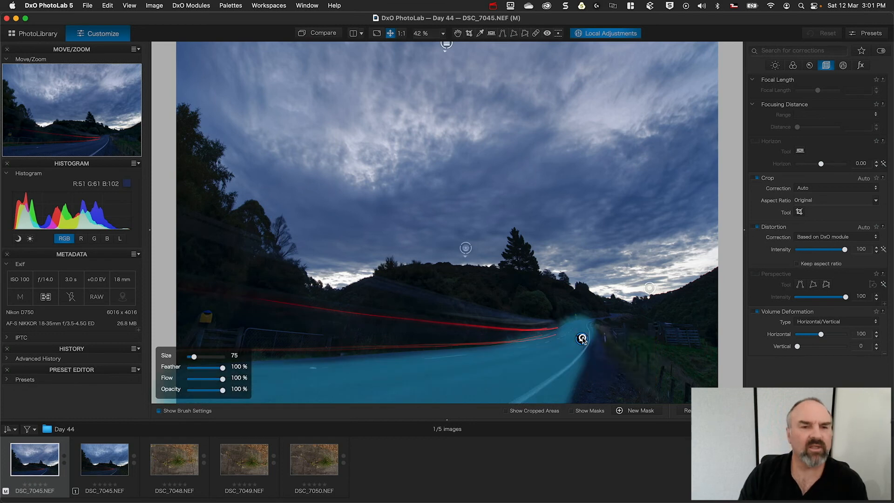
left_click(792, 66)
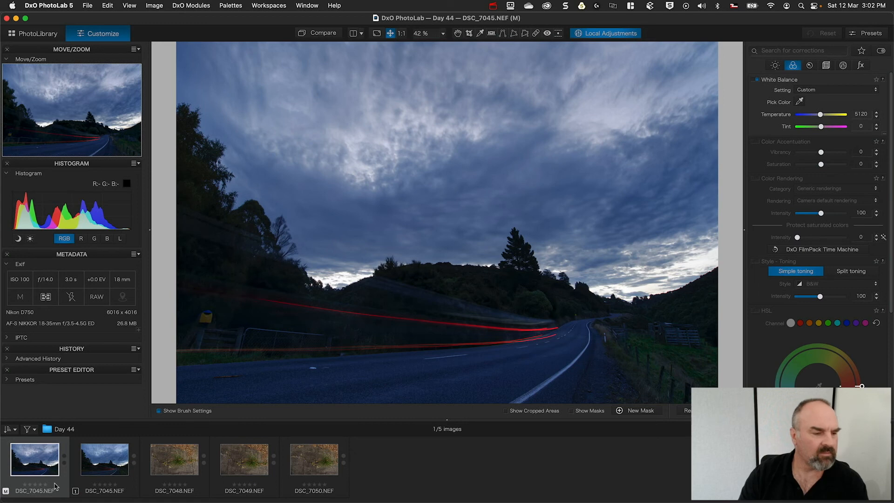
Set the White Balance temperature of the virtual copy of DSC_7045.NEF to 5200
left_click(95, 461)
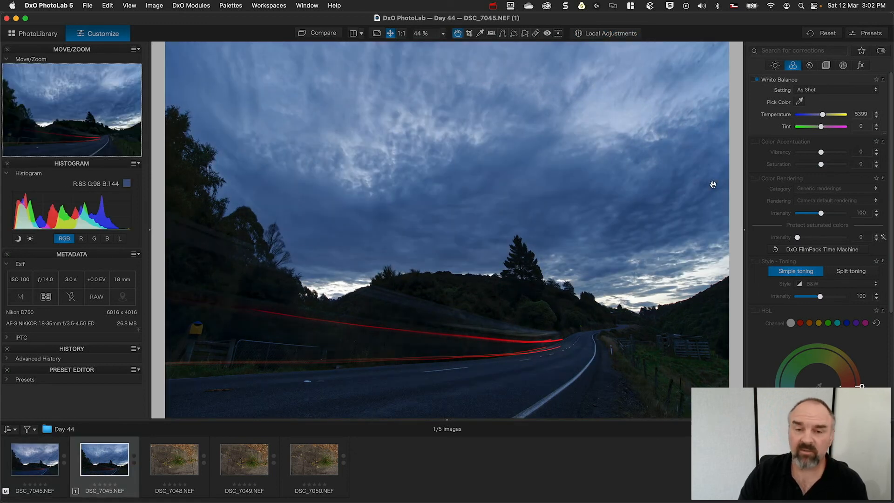
left_click_drag(822, 115, 821, 115)
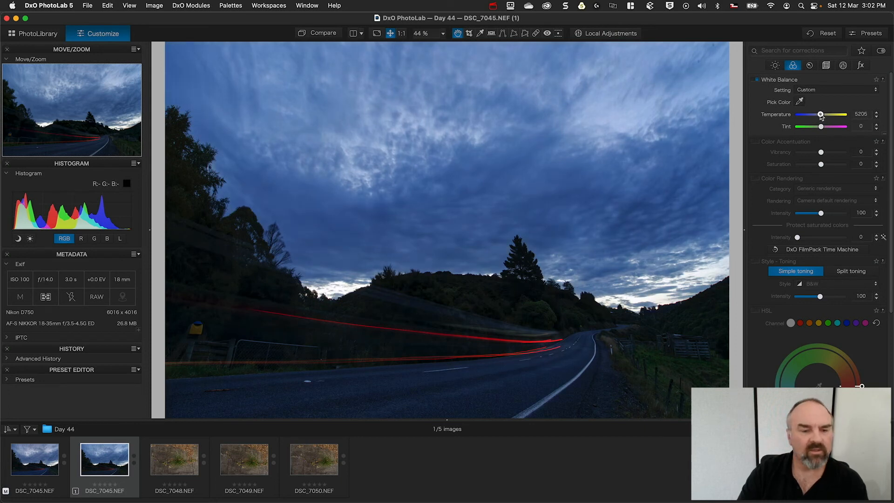
left_click_drag(821, 116, 821, 116)
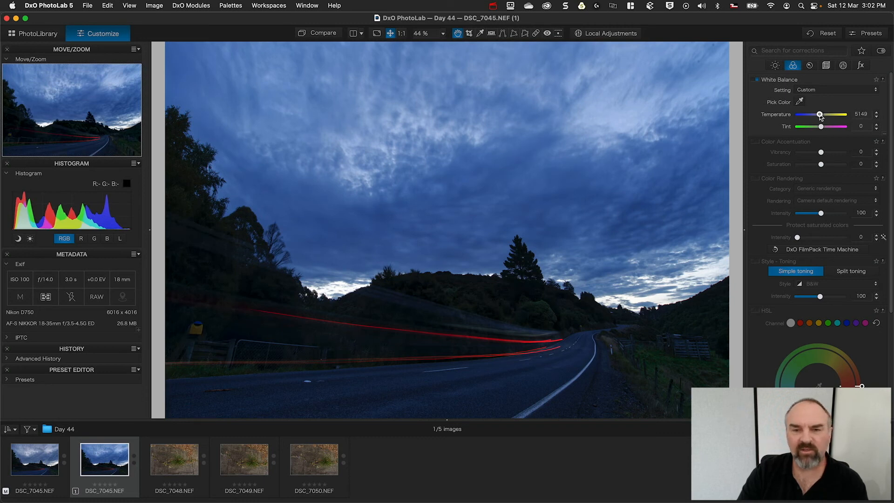
left_click_drag(821, 116, 820, 116)
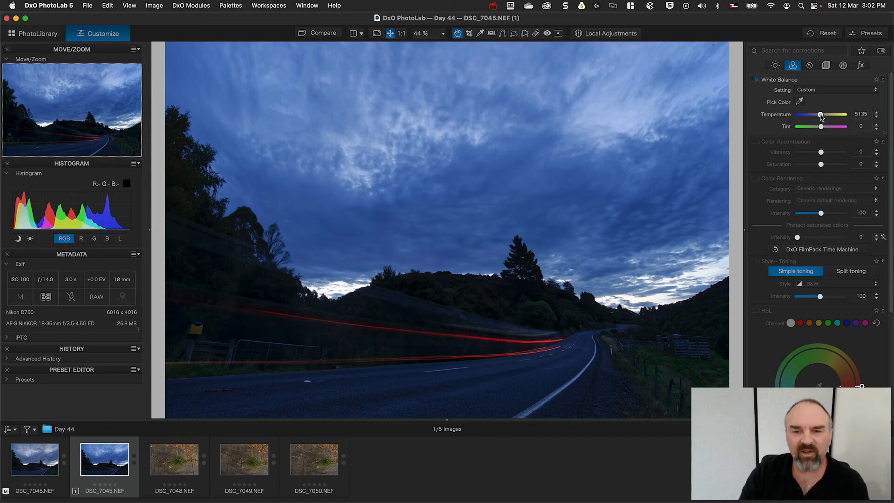
left_click_drag(821, 114, 821, 116)
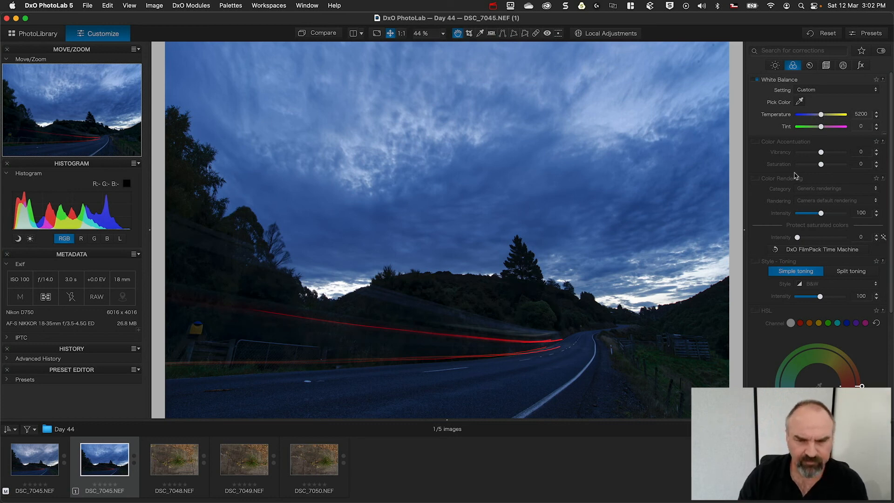
Try the Medium and Strong modes of DxO Smart Lighting on the virtual copy, and return to Slight
left_click(775, 65)
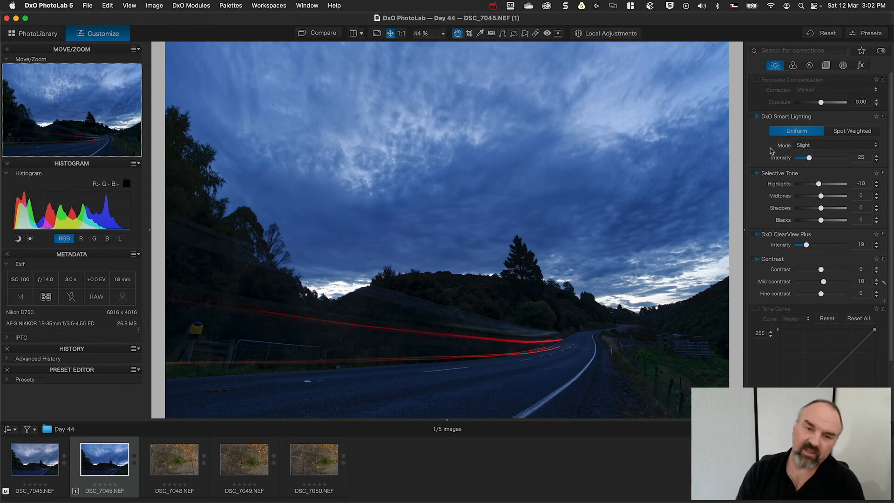
left_click(829, 146)
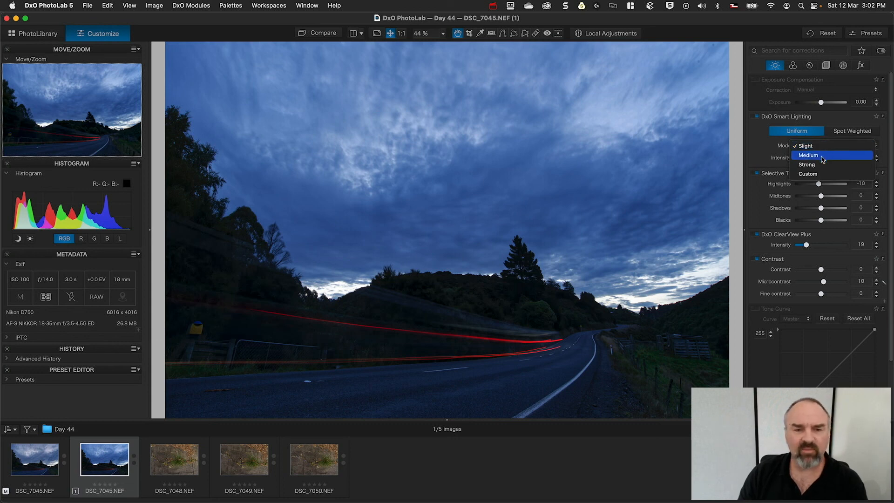
left_click(829, 154)
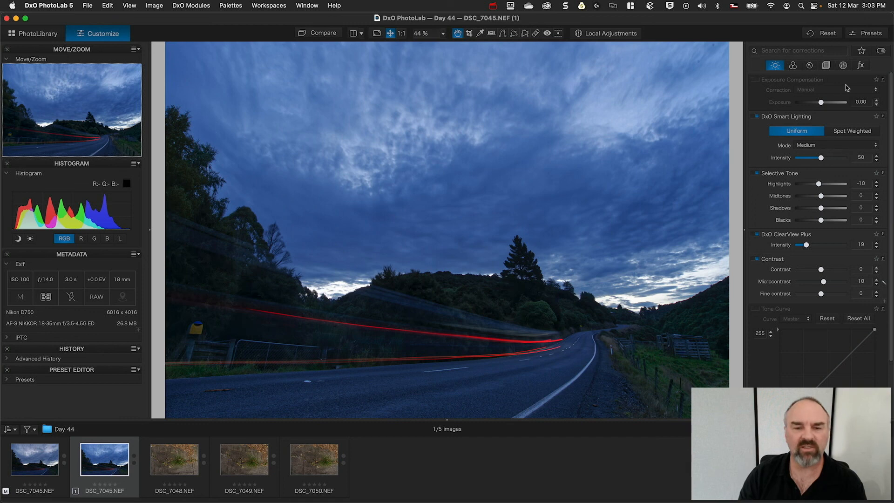
left_click(827, 148)
left_click(819, 155)
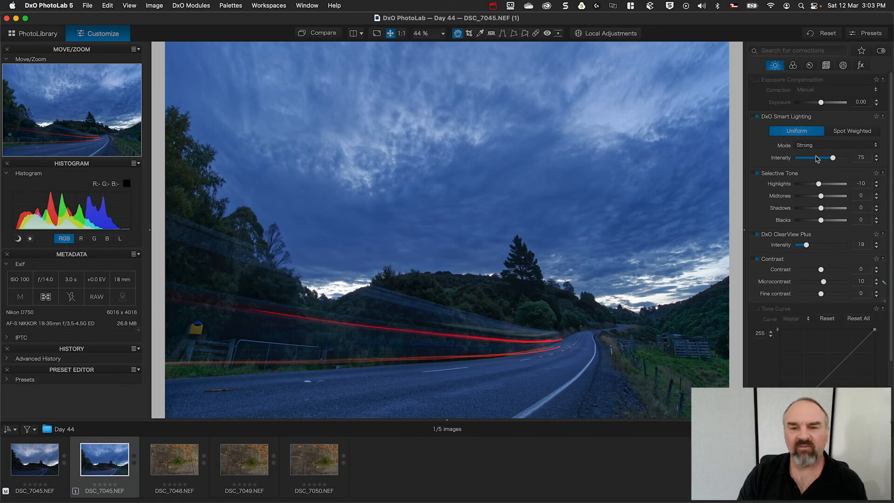
left_click(820, 147)
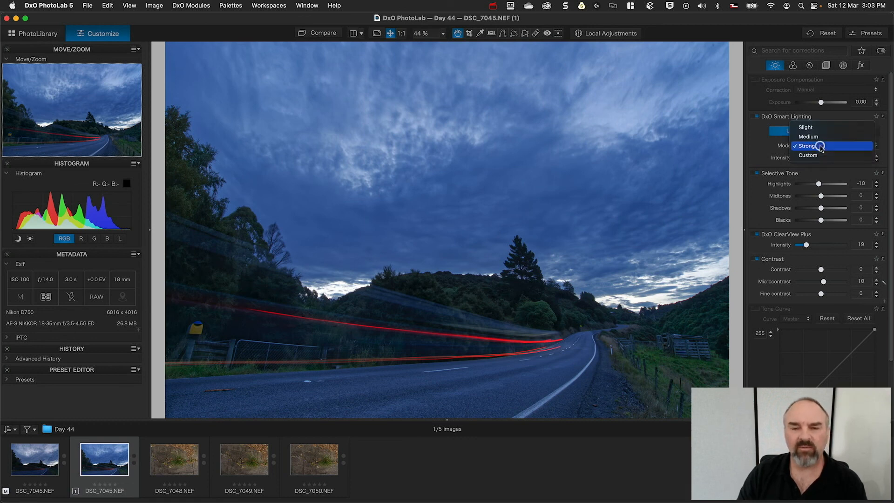
left_click(819, 128)
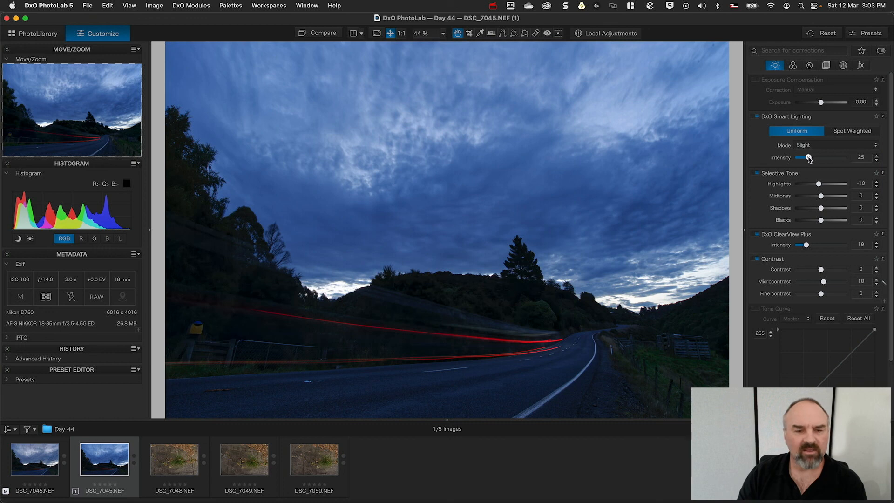
Set the DxO Smart Lighting intensity to 30 and raise the Selective Tone Shadows to 8
left_click_drag(808, 157, 811, 158)
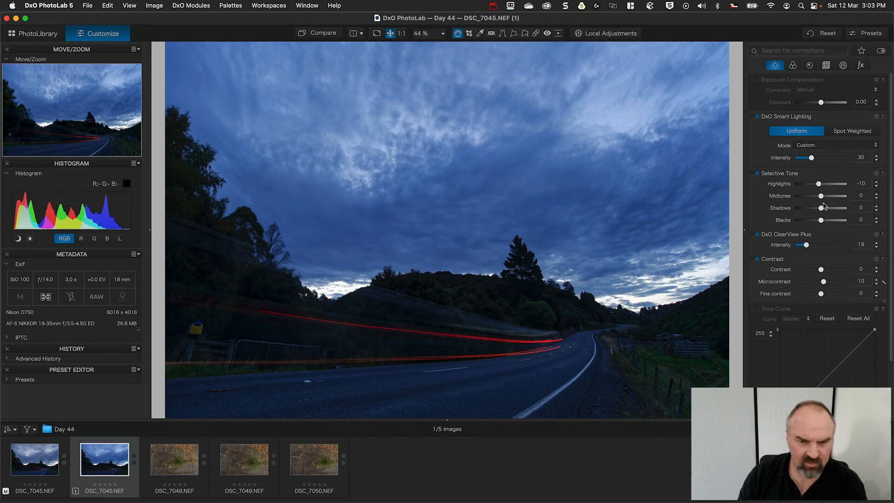
mouse_move(821, 196)
left_mouse_down()
mouse_move(834, 197)
mouse_move(820, 196)
mouse_move(824, 209)
left_mouse_up()
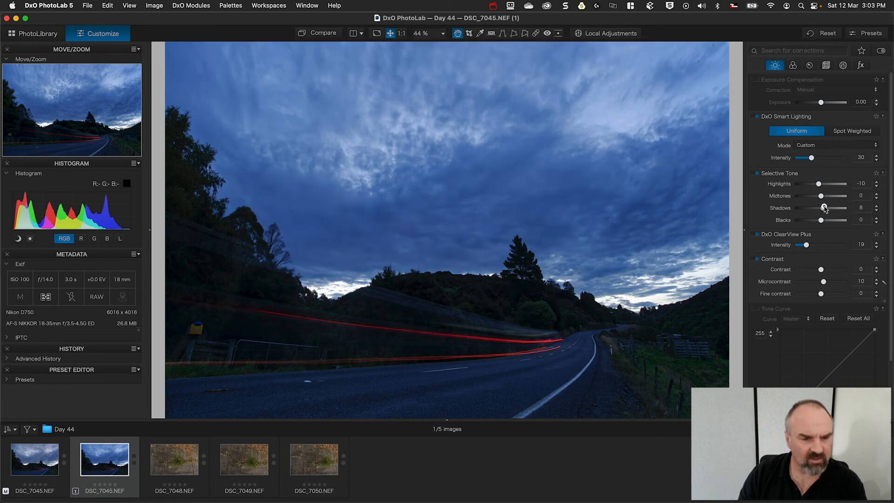